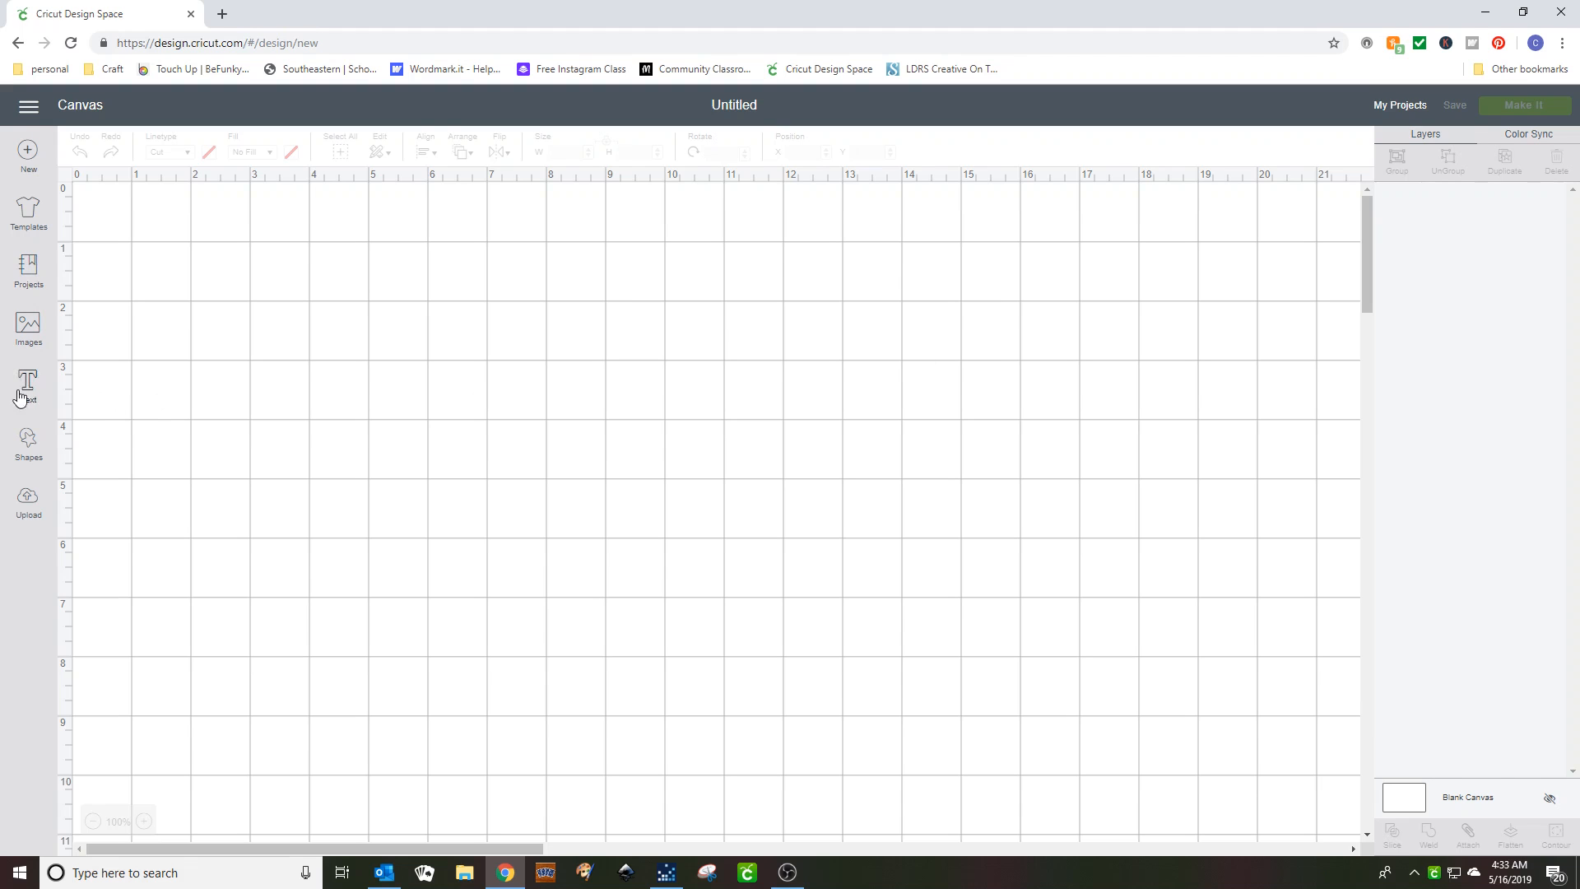
Step: Insert a square, a circle, a hexagon, a triangle and a pentagon on the blank canvas
click(25, 446)
click(95, 331)
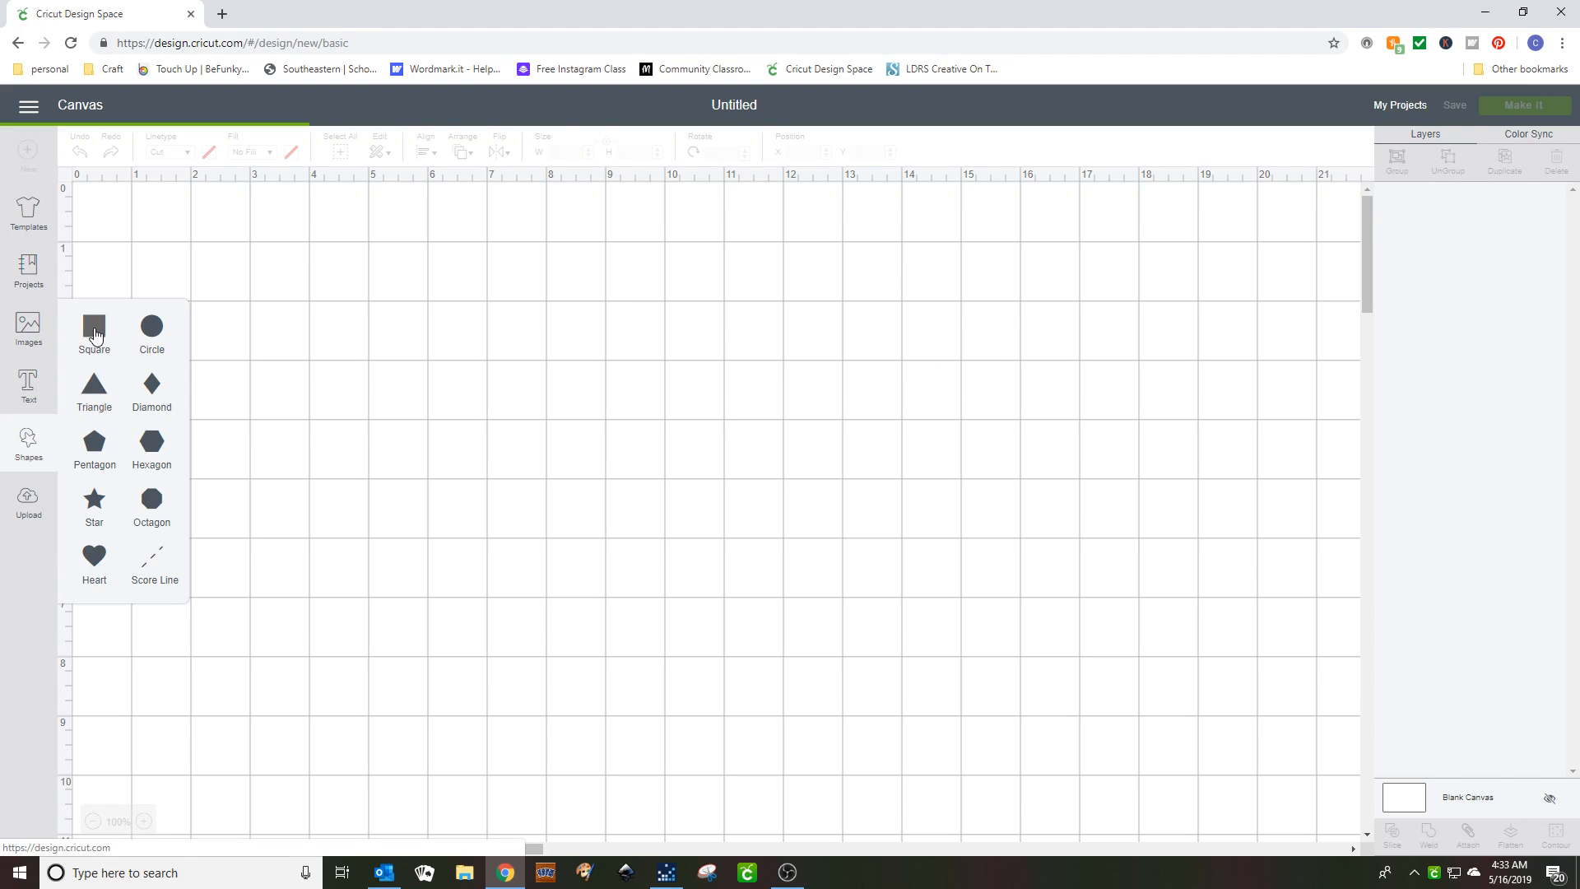
click(149, 327)
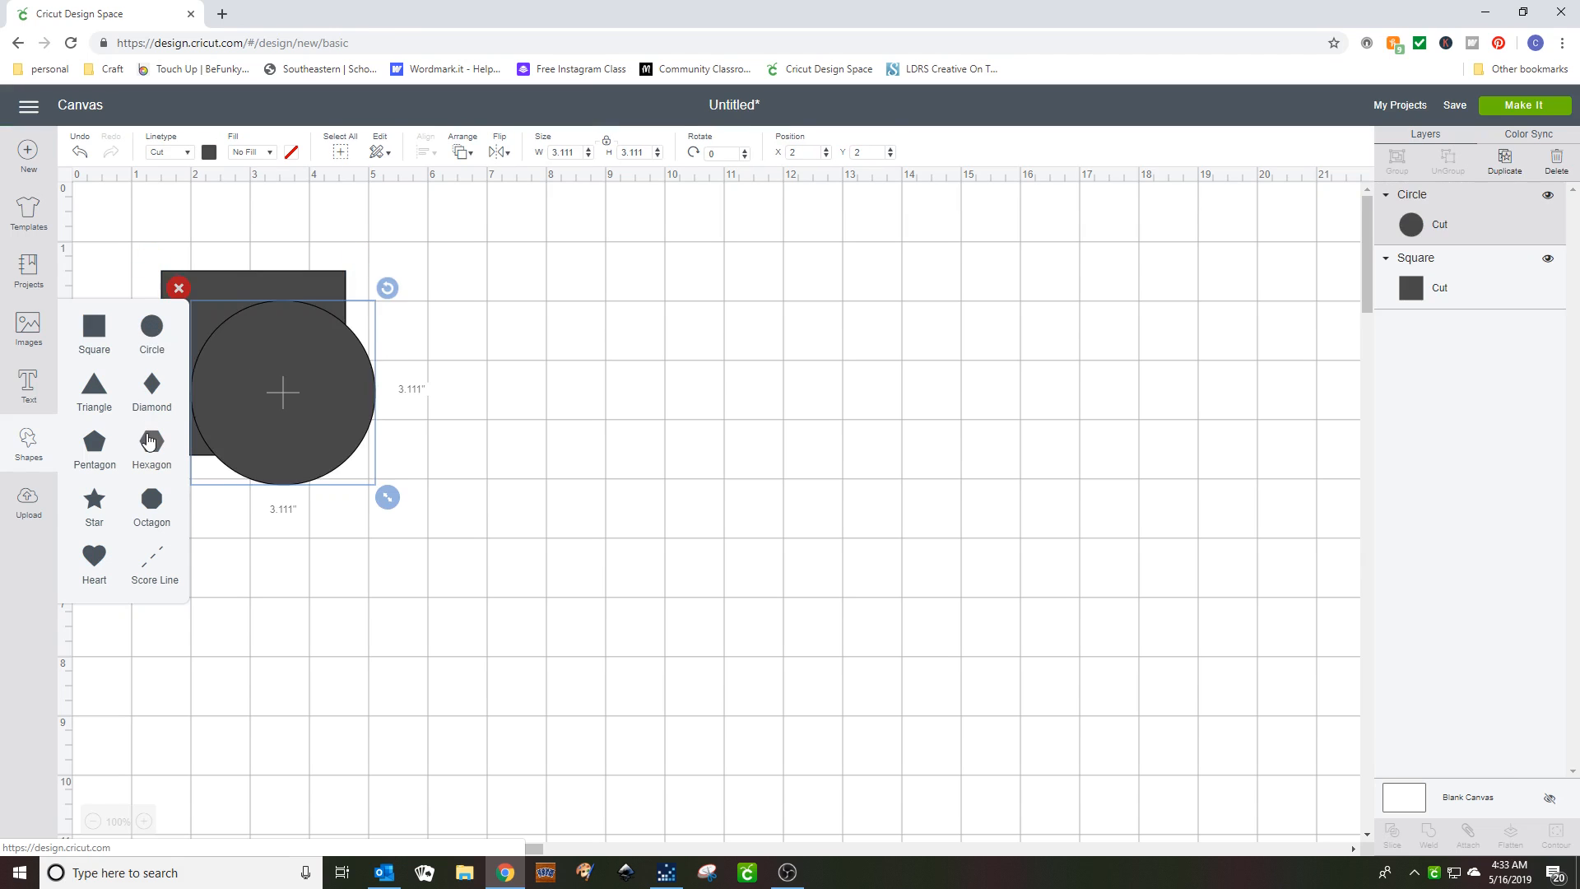
click(151, 442)
click(94, 384)
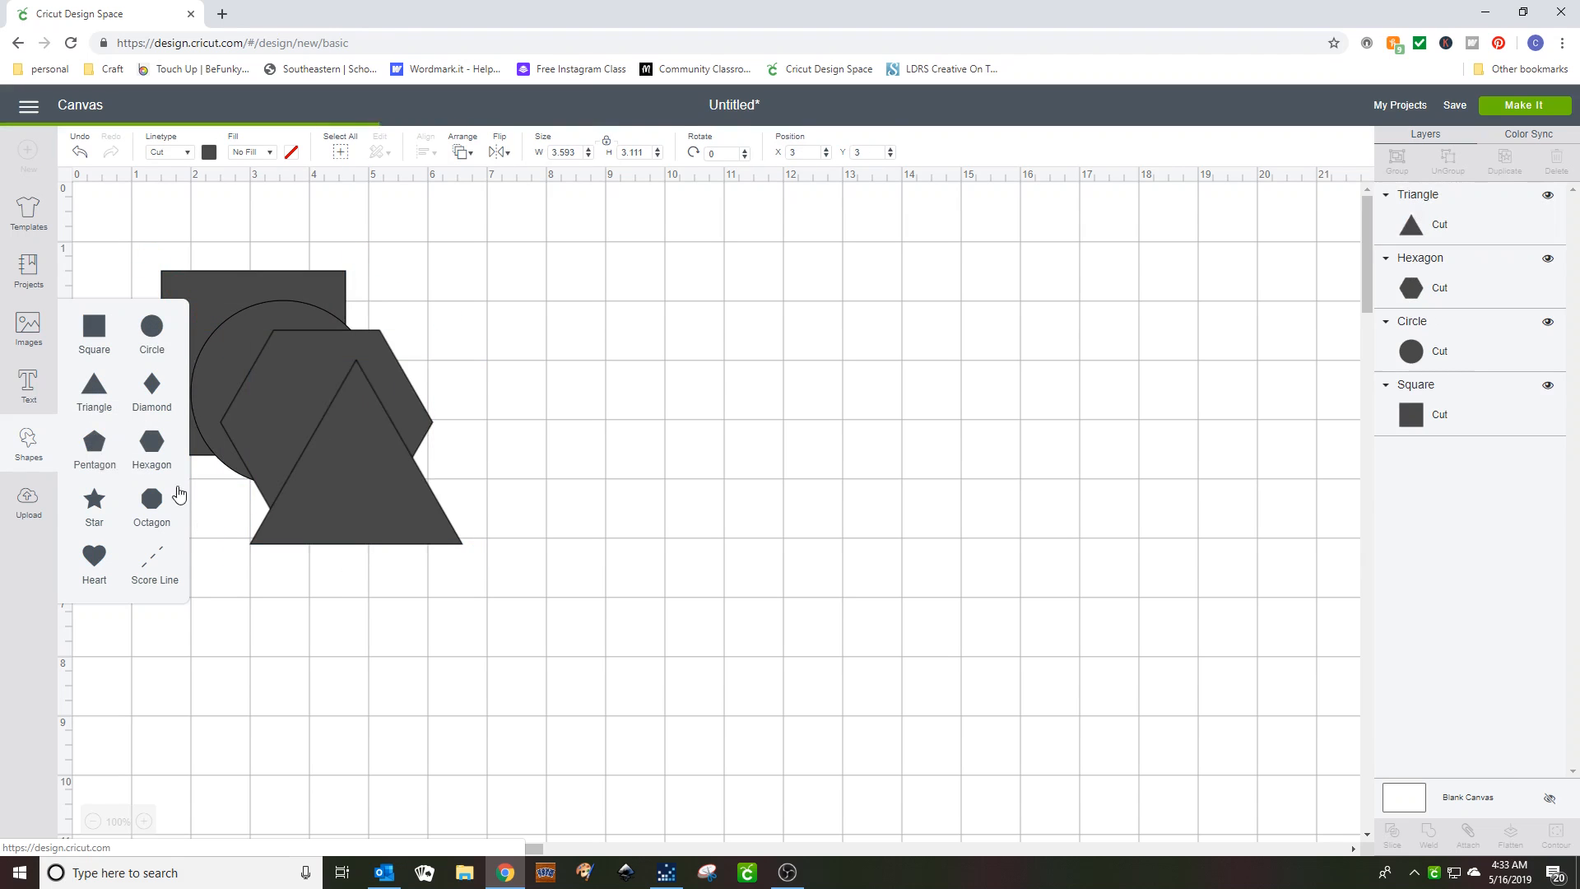
click(94, 442)
click(409, 680)
Step: Spread the shapes apart: pentagon to about X 11.2, Y 1.2; triangle X 9.4, Y 5.3; hexagon X 5.4, Y 0.6; circle X 3.0, Y 5.5
drag(373, 541, 819, 368)
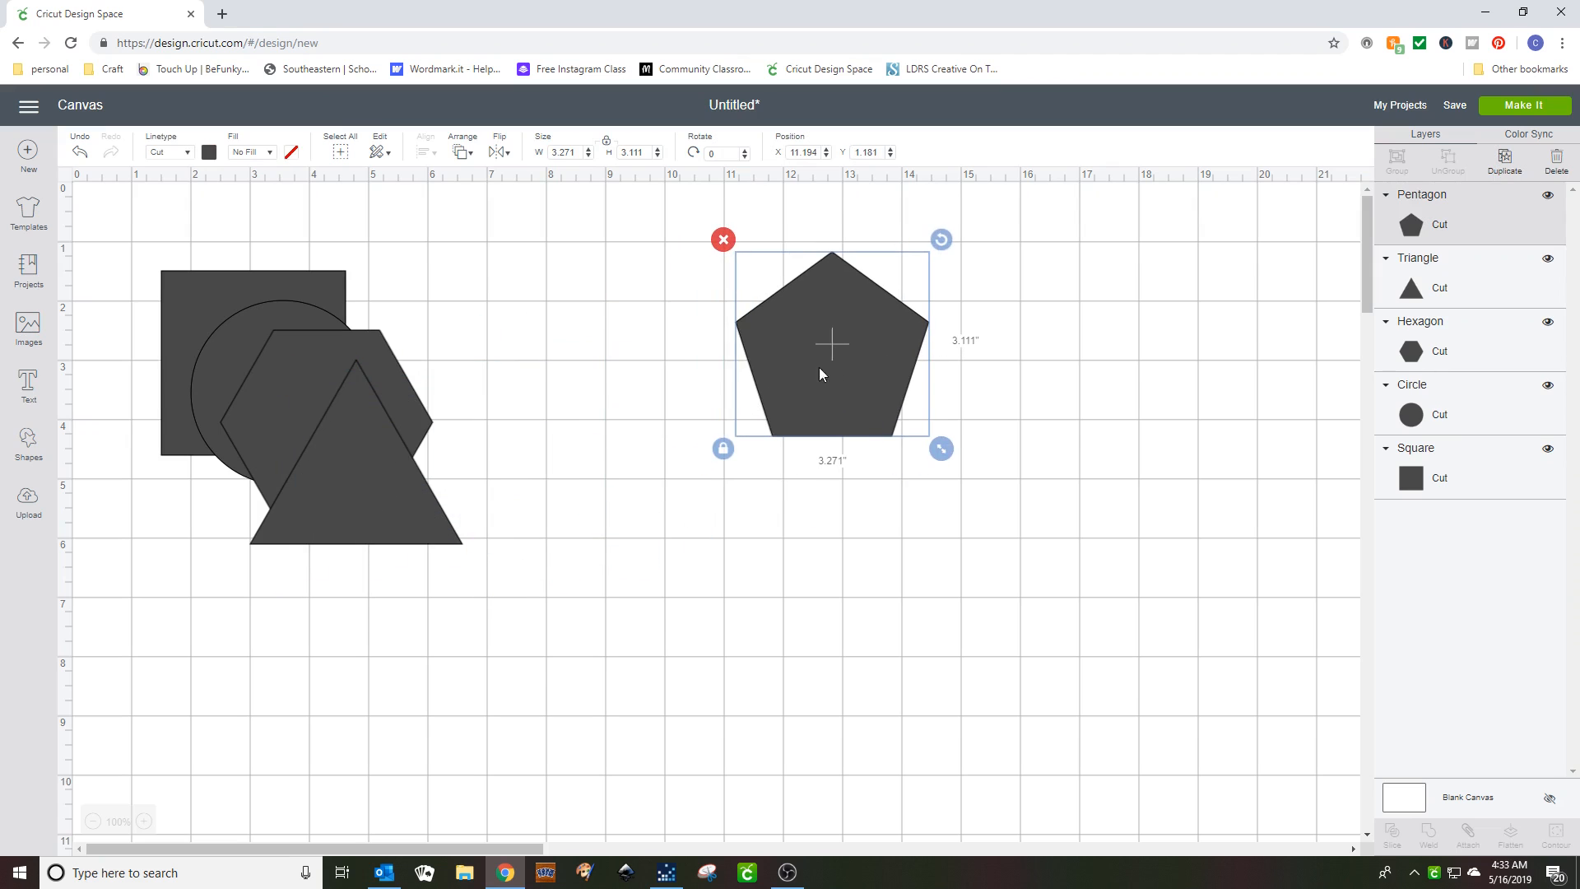
drag(356, 465, 734, 604)
drag(343, 418, 516, 302)
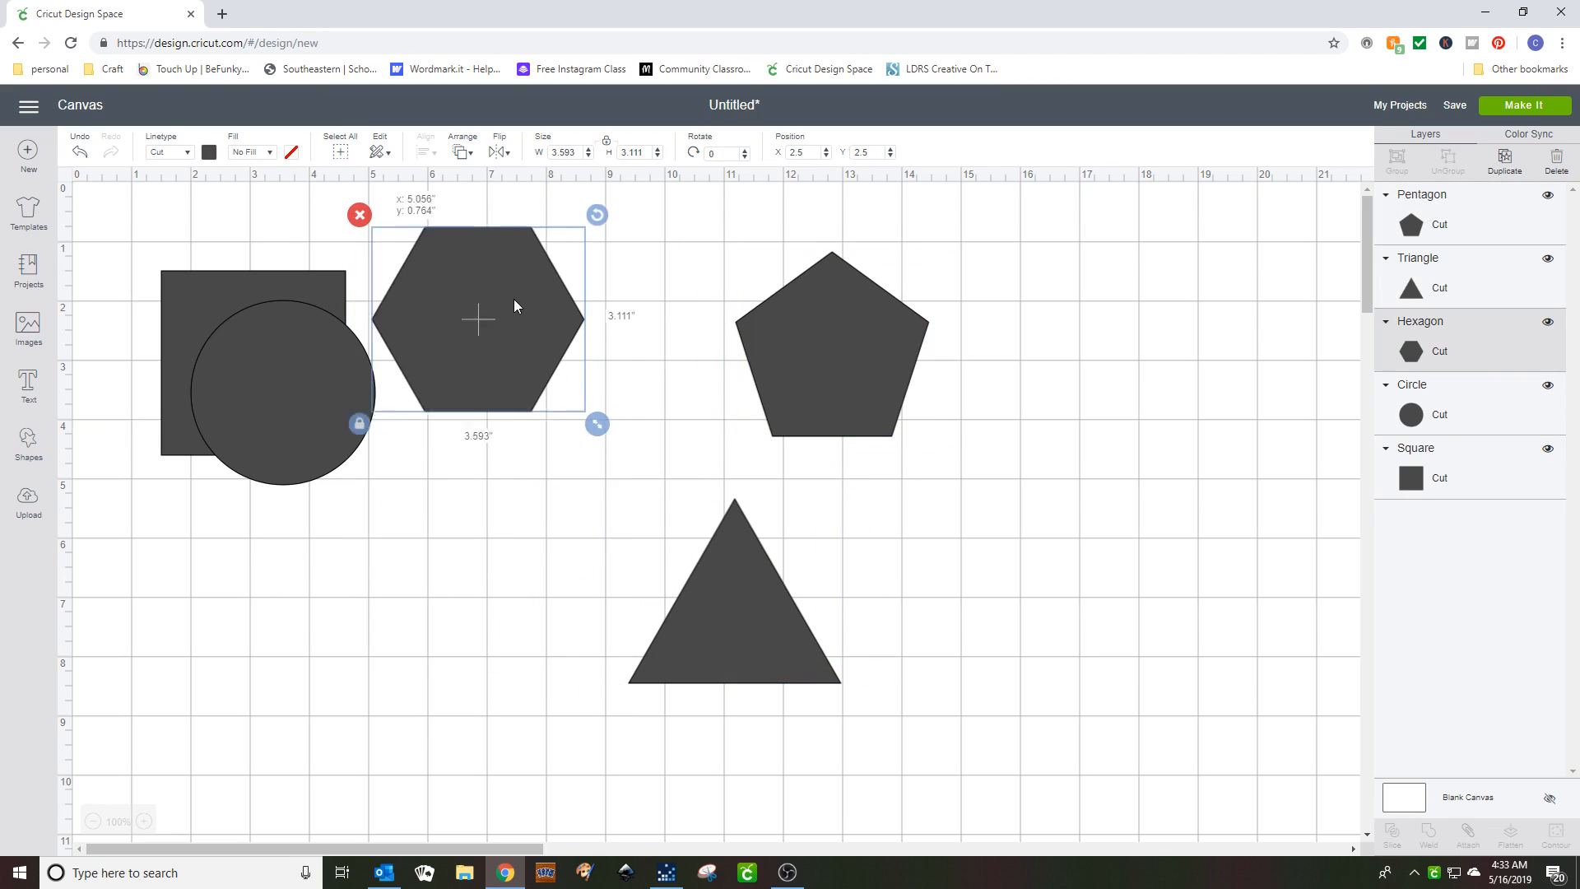
drag(263, 385, 319, 590)
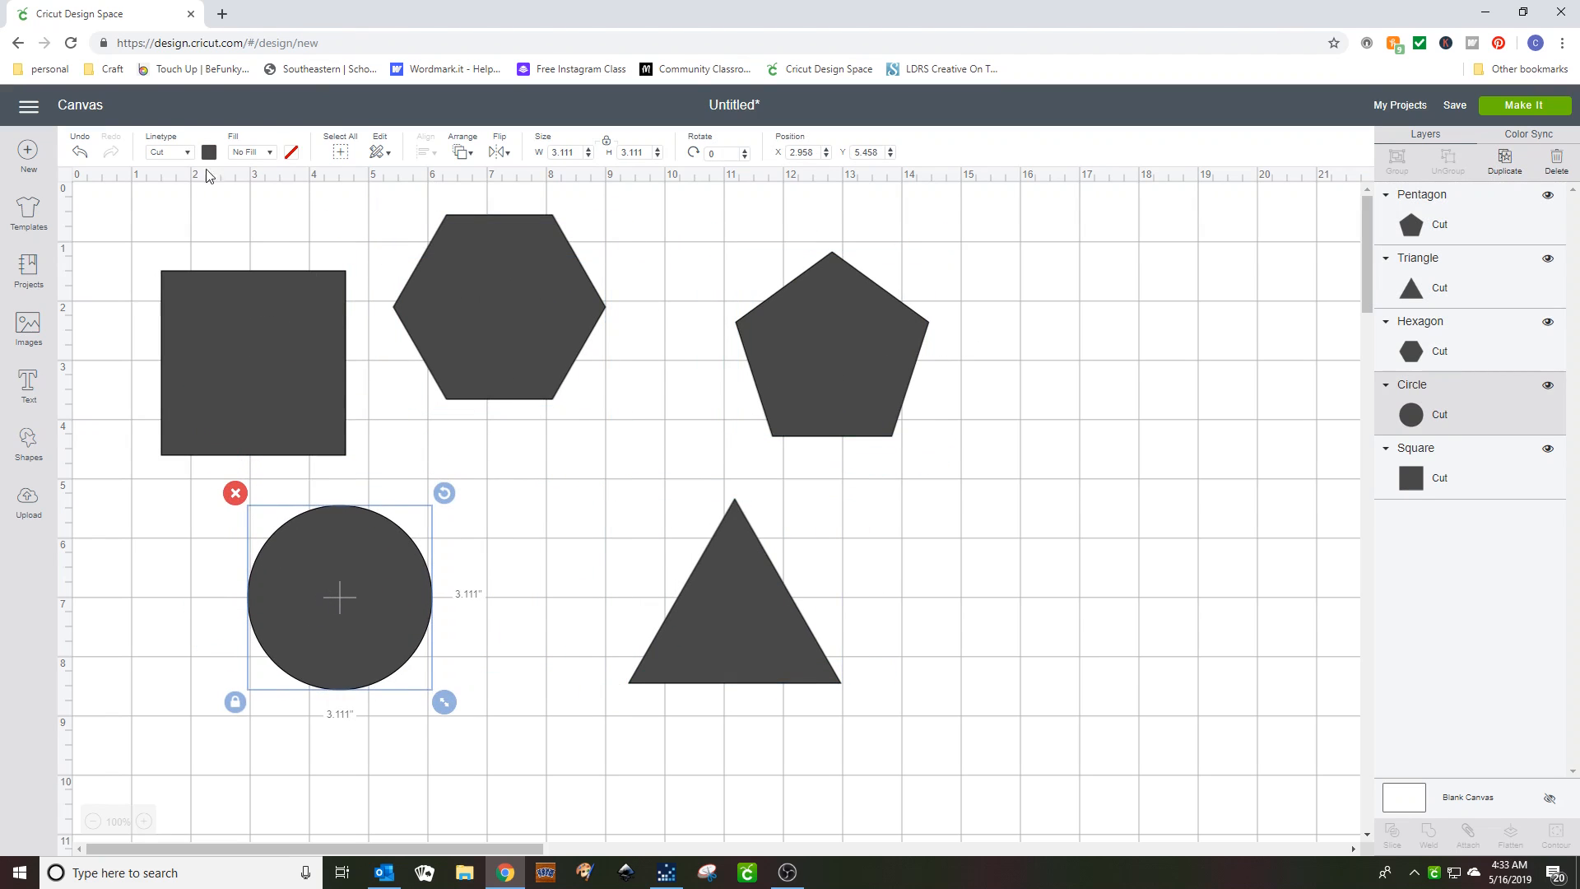
Step: Set the circle's material color to light salmon pink and the hexagon's to light purple
click(209, 153)
click(226, 240)
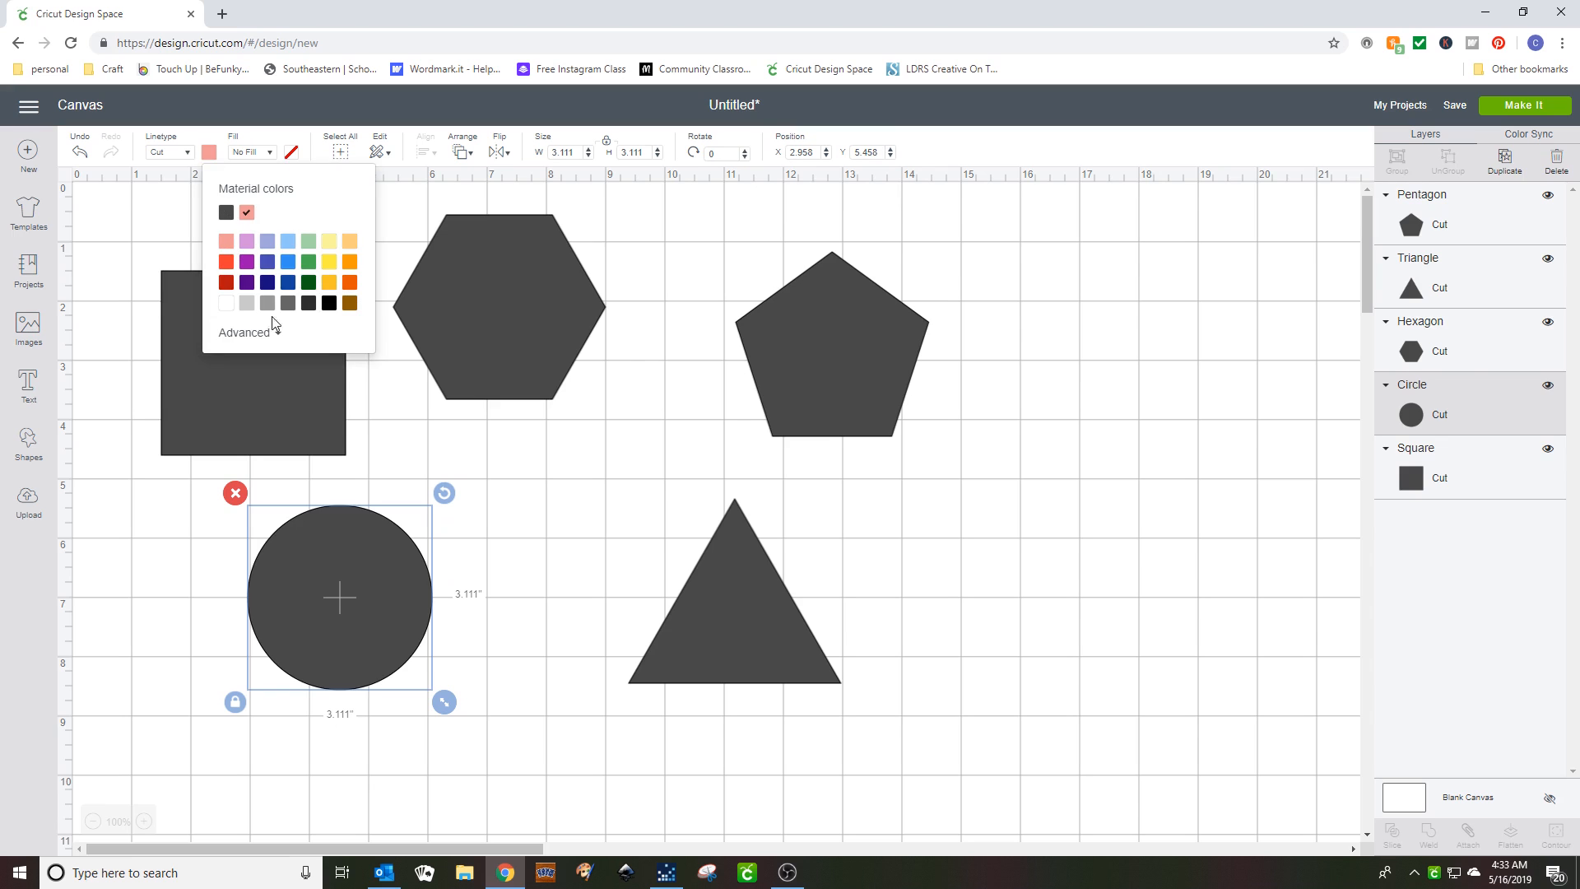
click(486, 348)
click(209, 152)
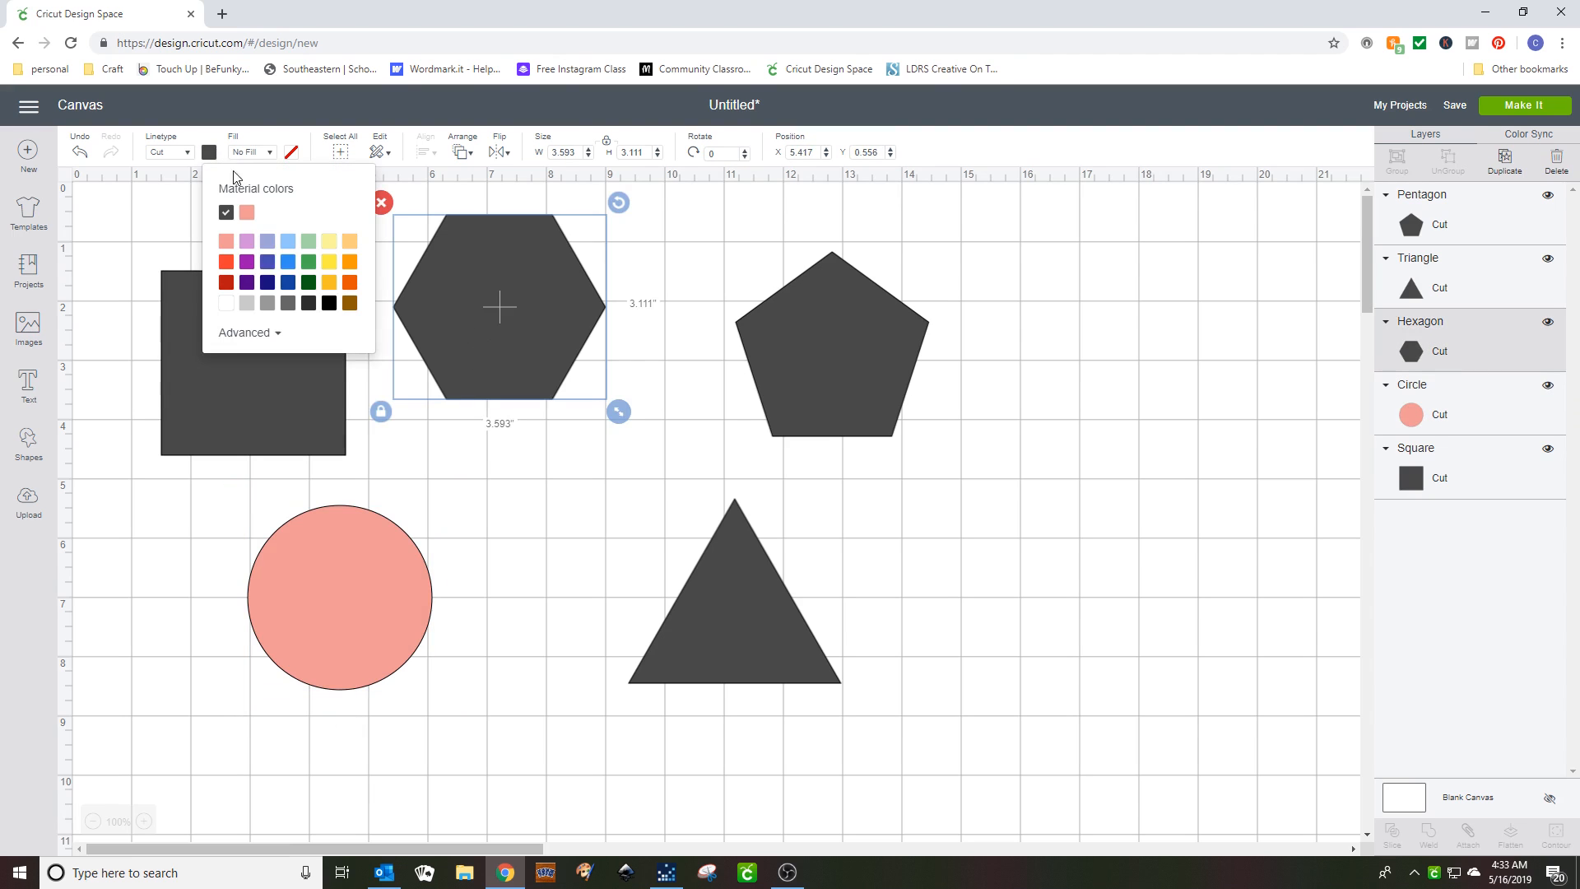
click(245, 243)
Step: Set the square's material color to bright orange-red and the pentagon's to bright blue
click(202, 330)
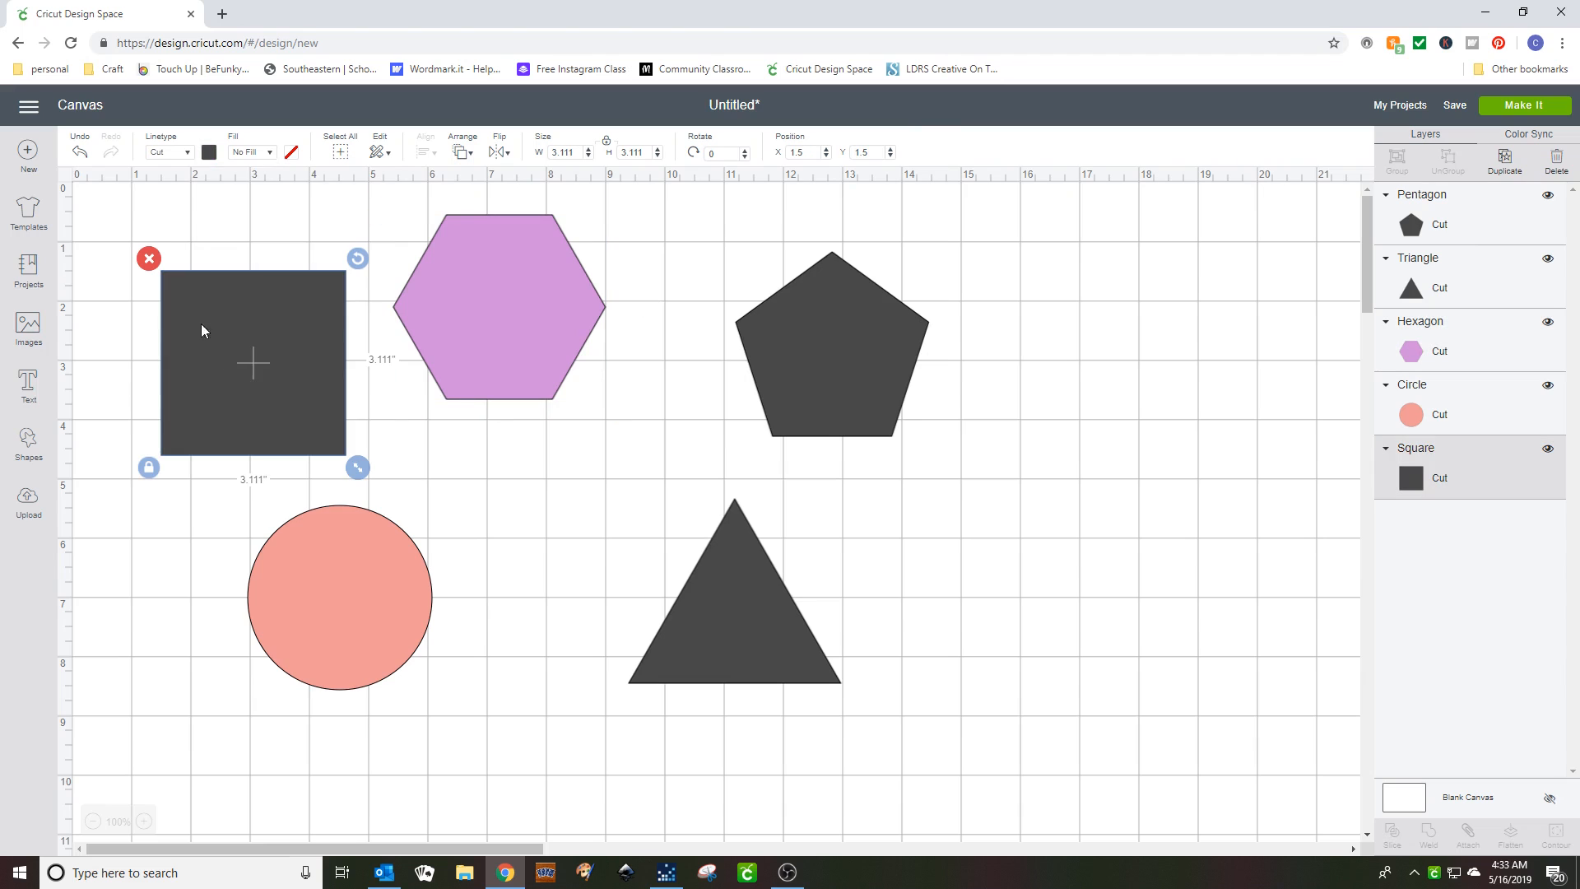
click(209, 153)
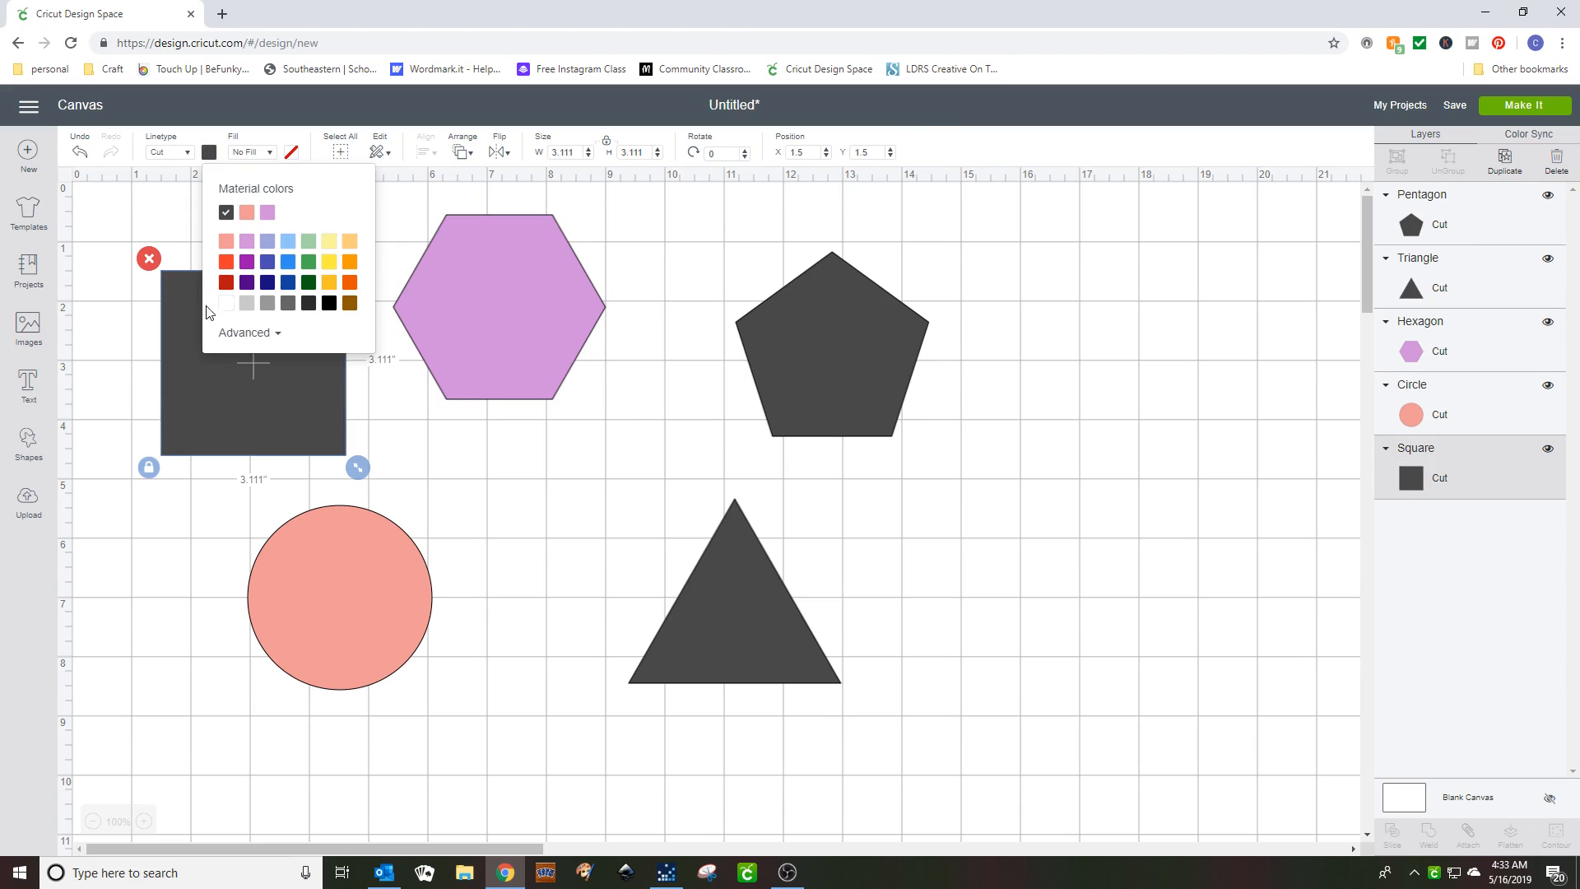
click(226, 261)
click(804, 359)
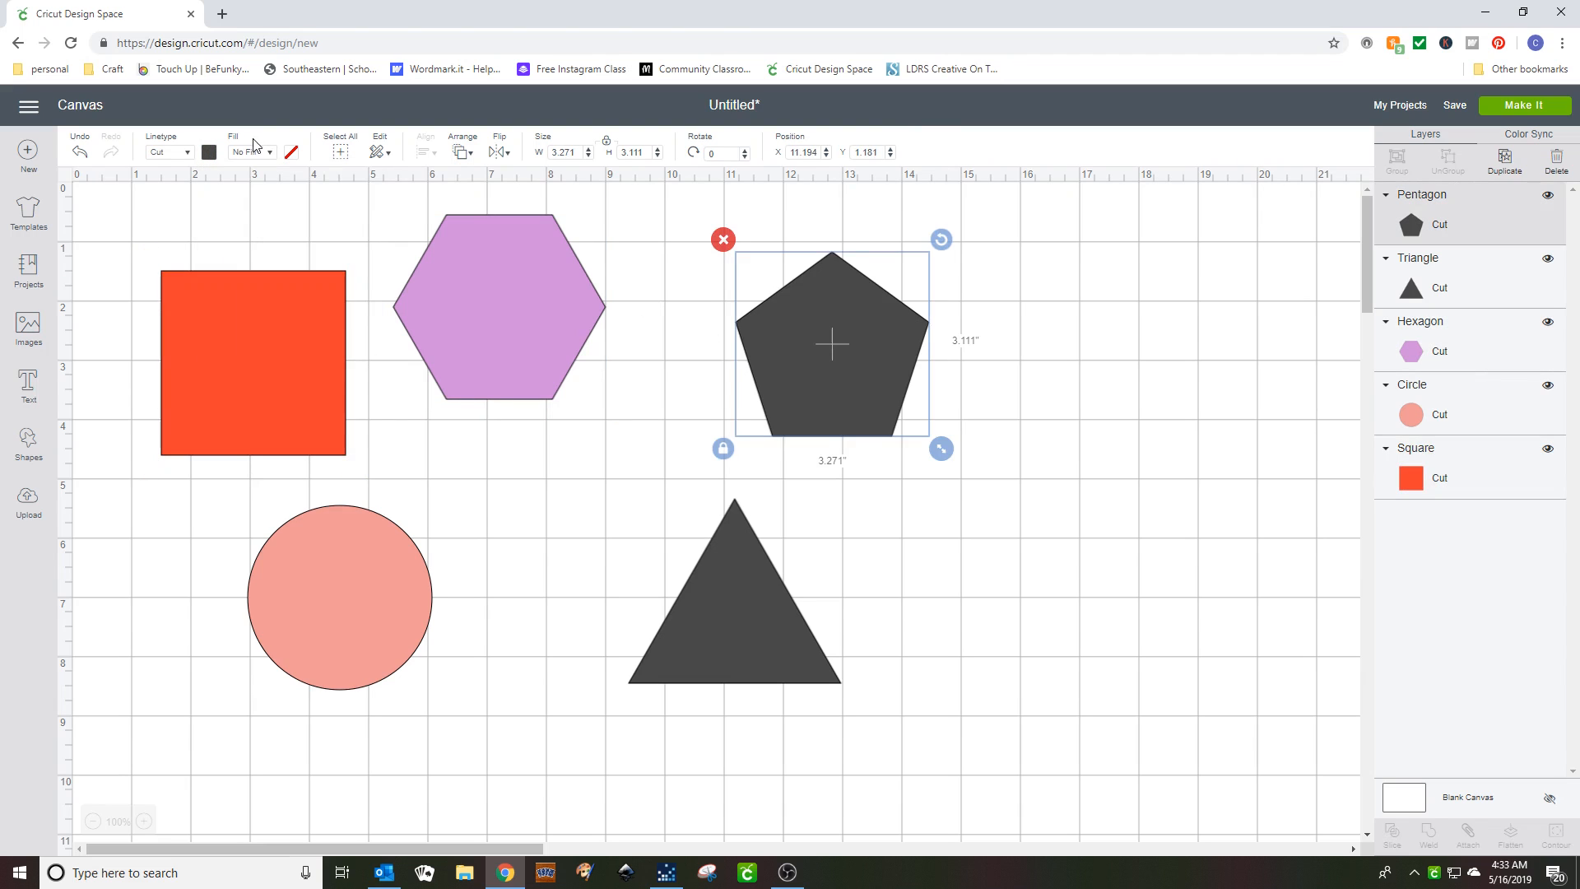
click(209, 154)
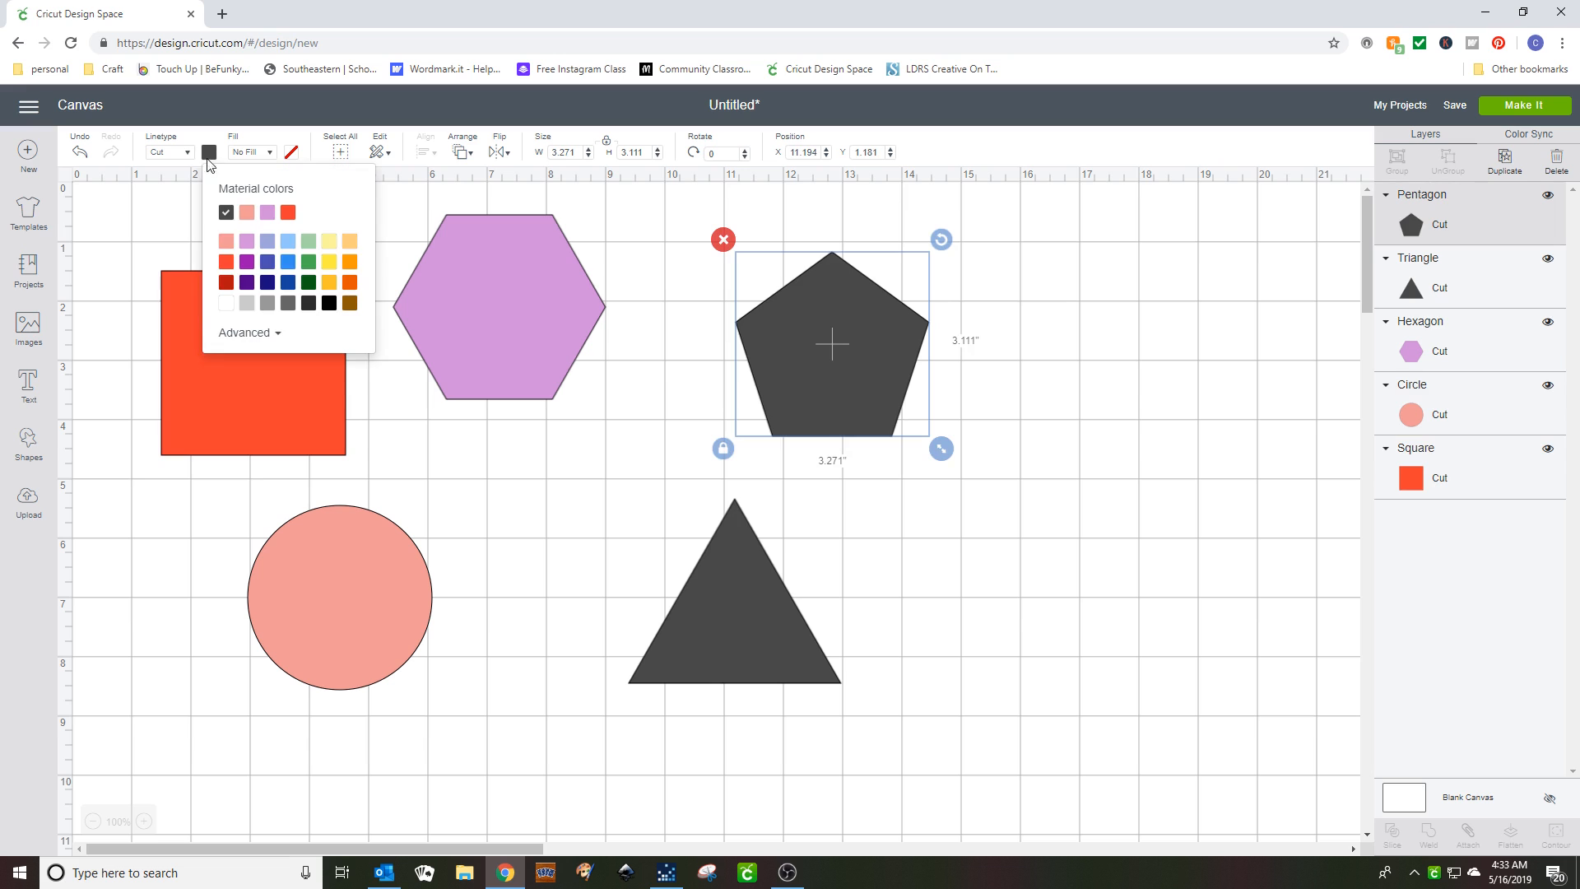
click(288, 262)
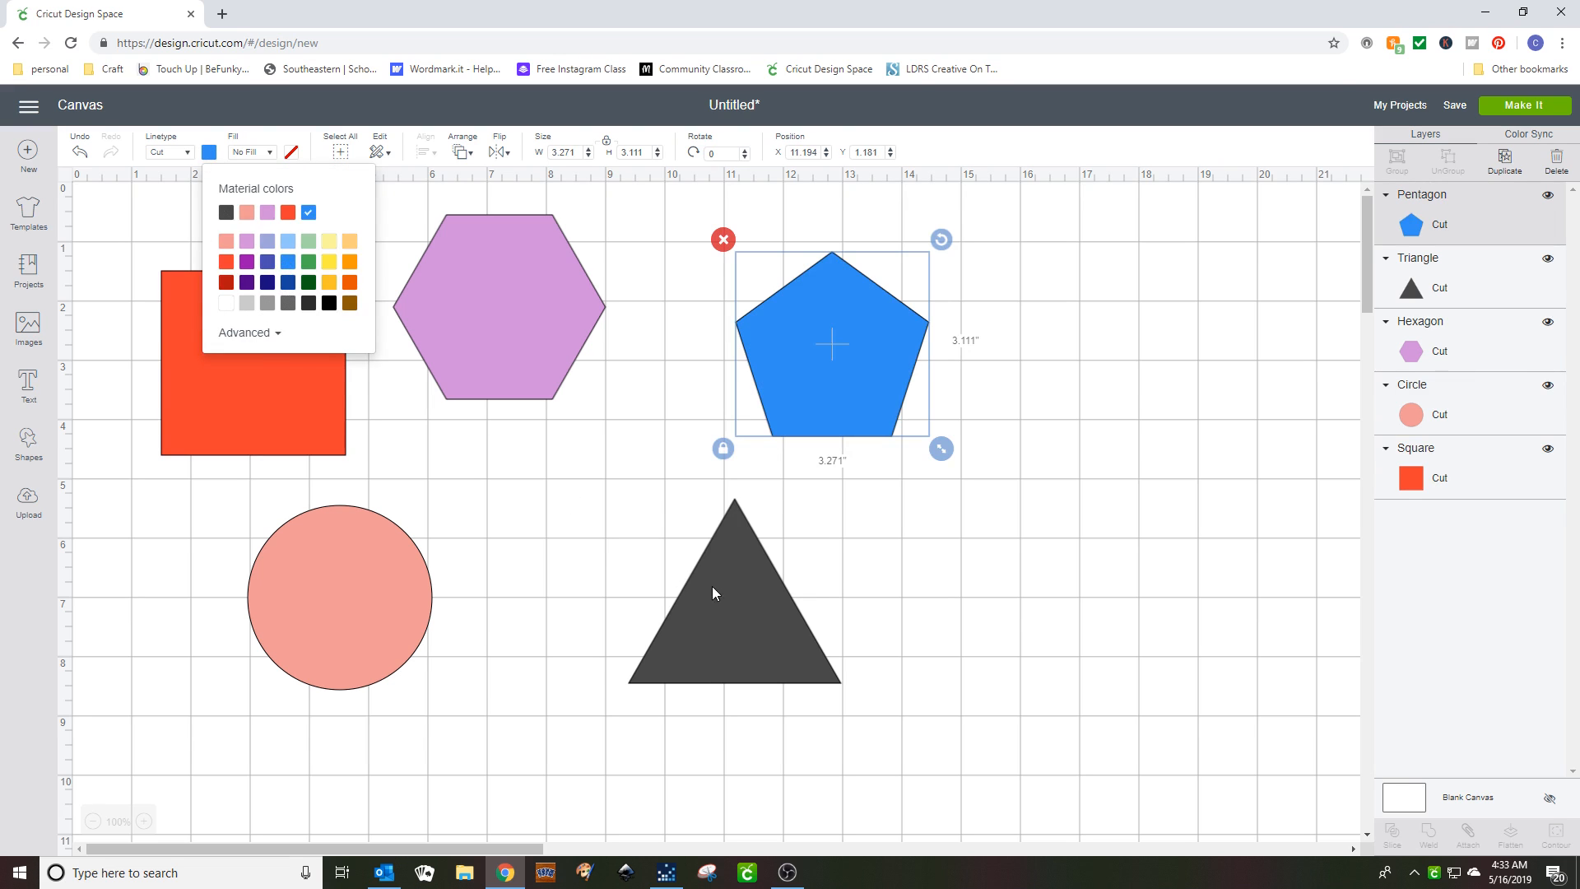
Step: Set the triangle's material color to medium gray and clear the selection
click(713, 588)
click(208, 154)
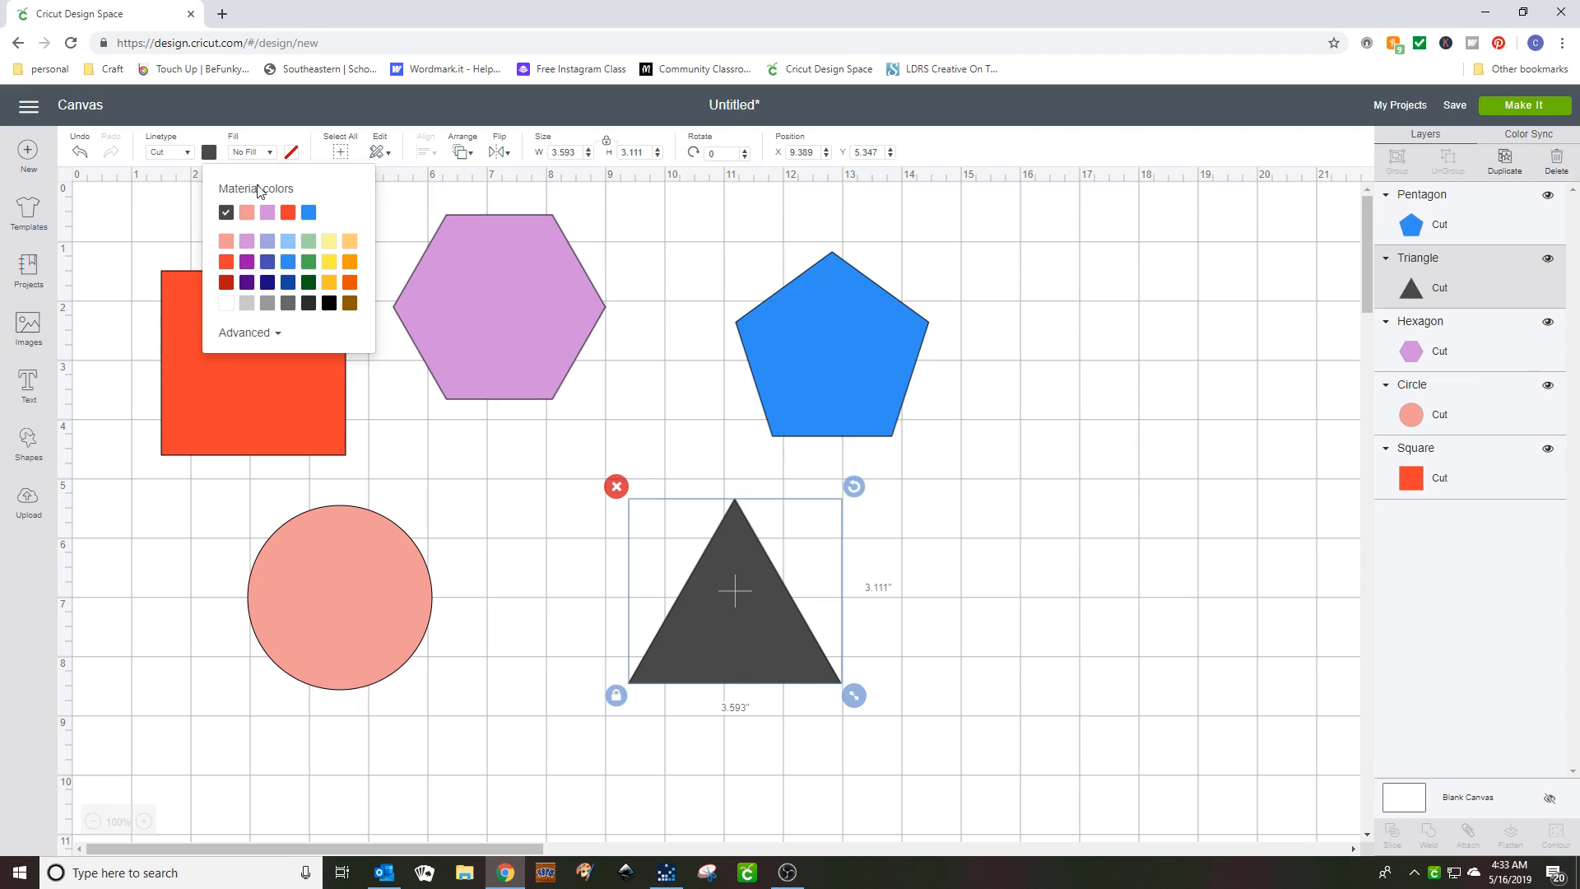
click(267, 303)
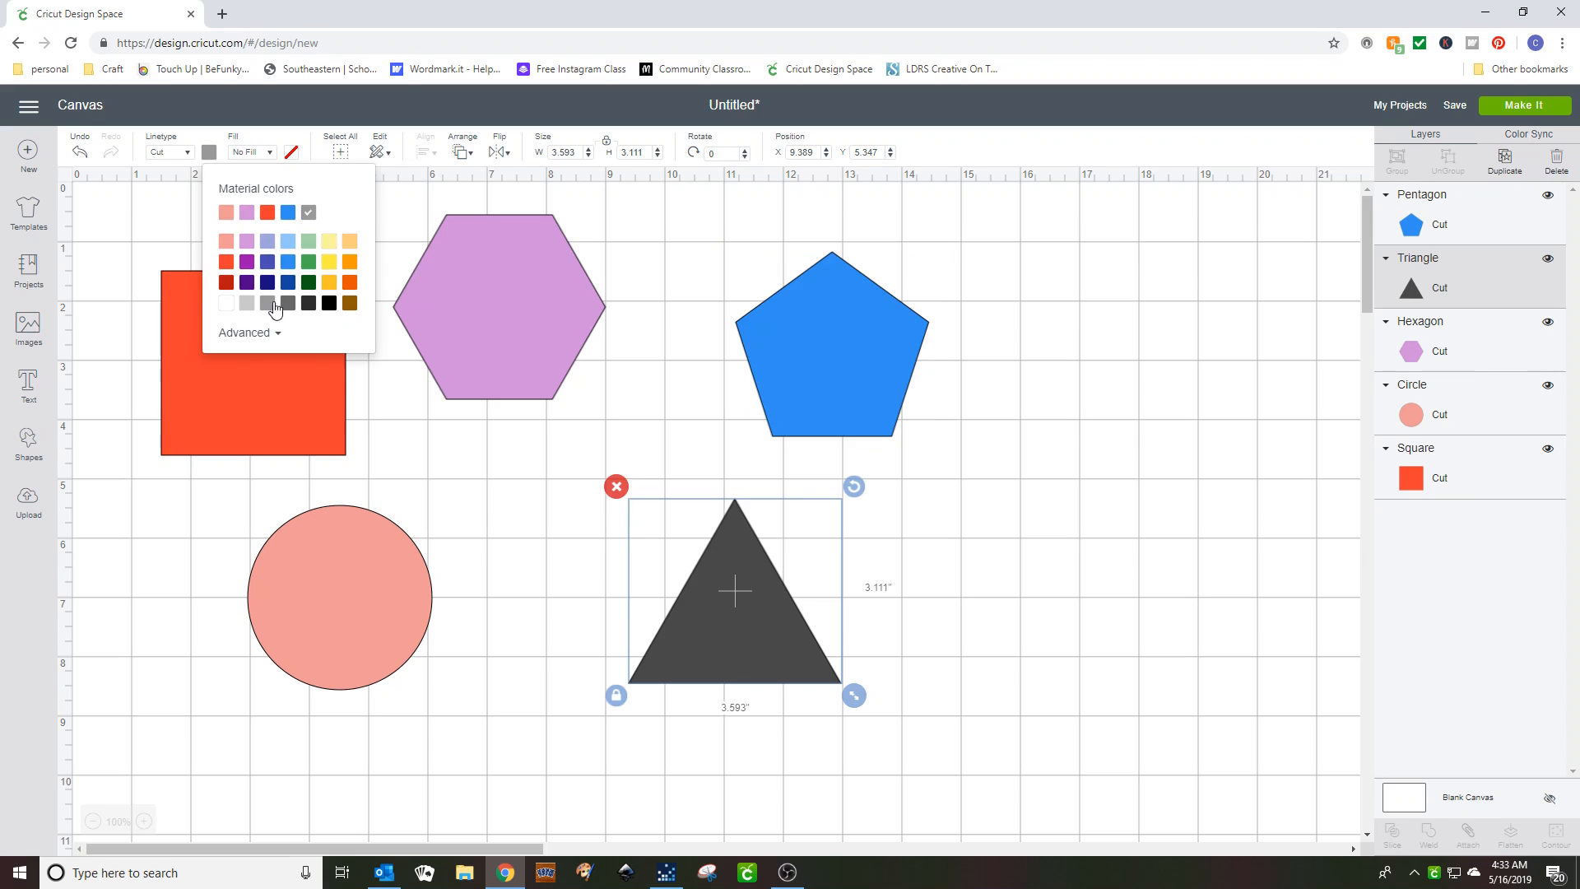
click(488, 463)
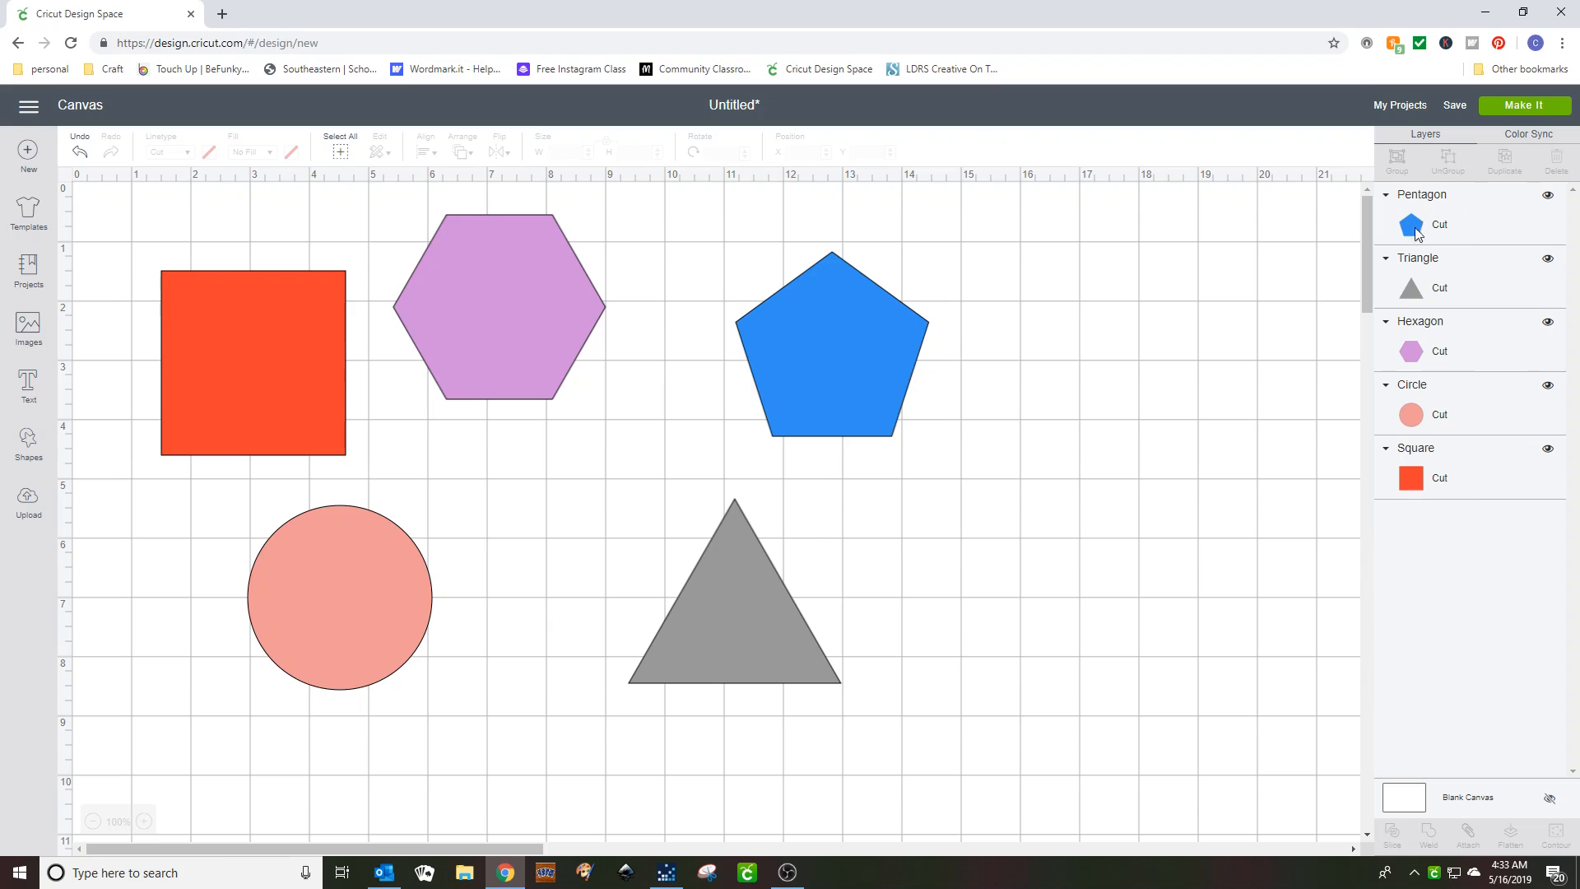
Step: Move the pentagon over the square and back to about X 10.7, Y 1.1, and shift the square to about X 1.9, Y 1.9
drag(872, 347, 320, 396)
drag(353, 505, 841, 344)
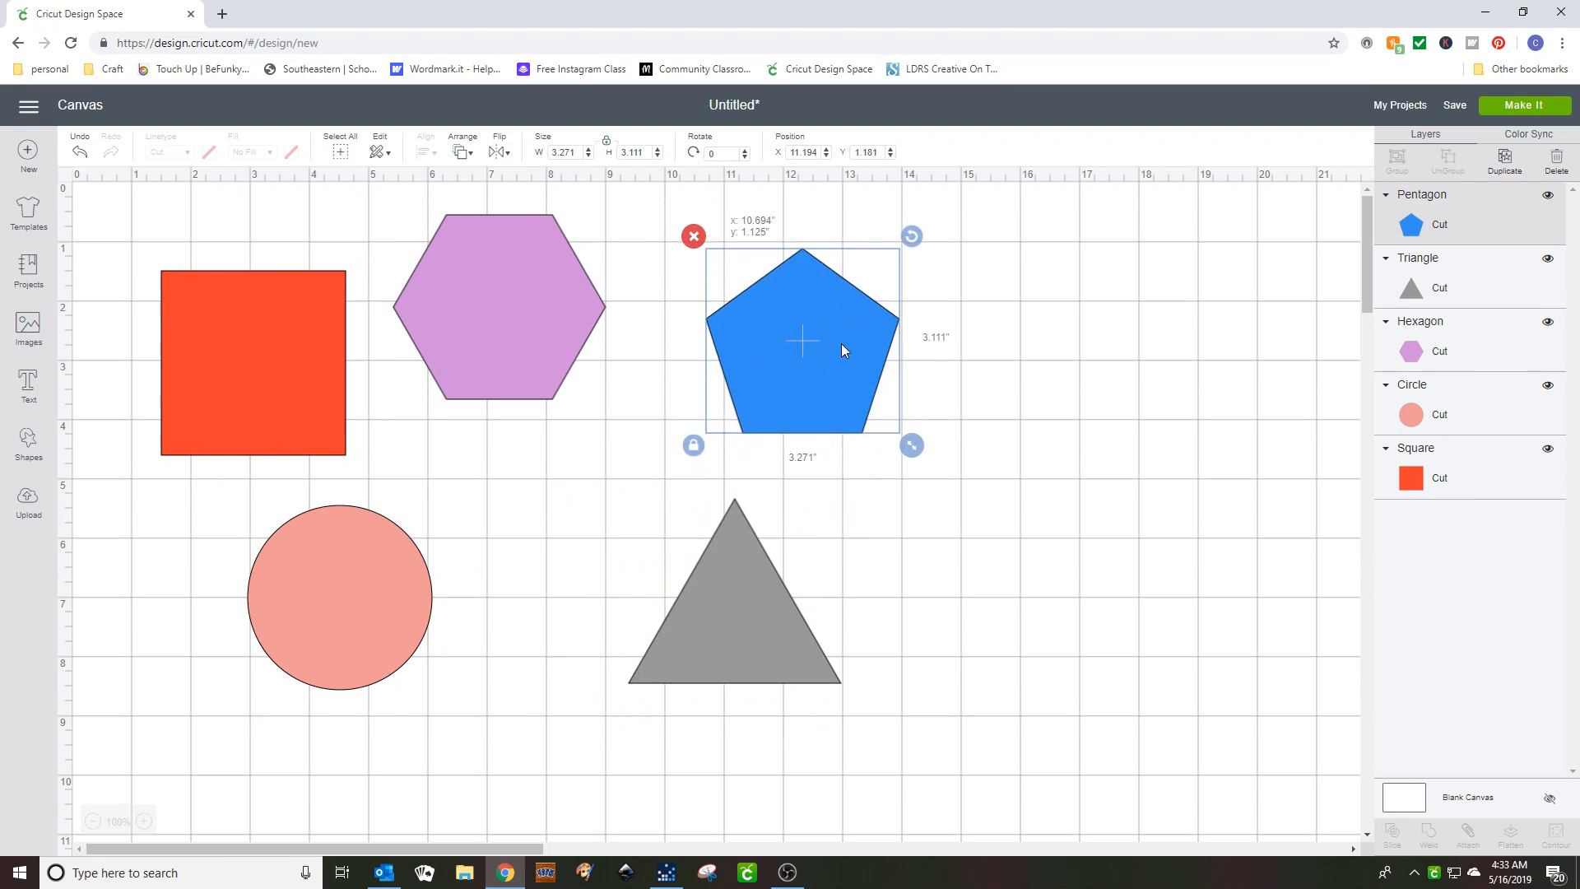
mouse_move(247, 373)
mouse_down()
mouse_move(471, 318)
mouse_move(778, 332)
mouse_move(742, 586)
mouse_move(393, 626)
mouse_move(260, 390)
mouse_up()
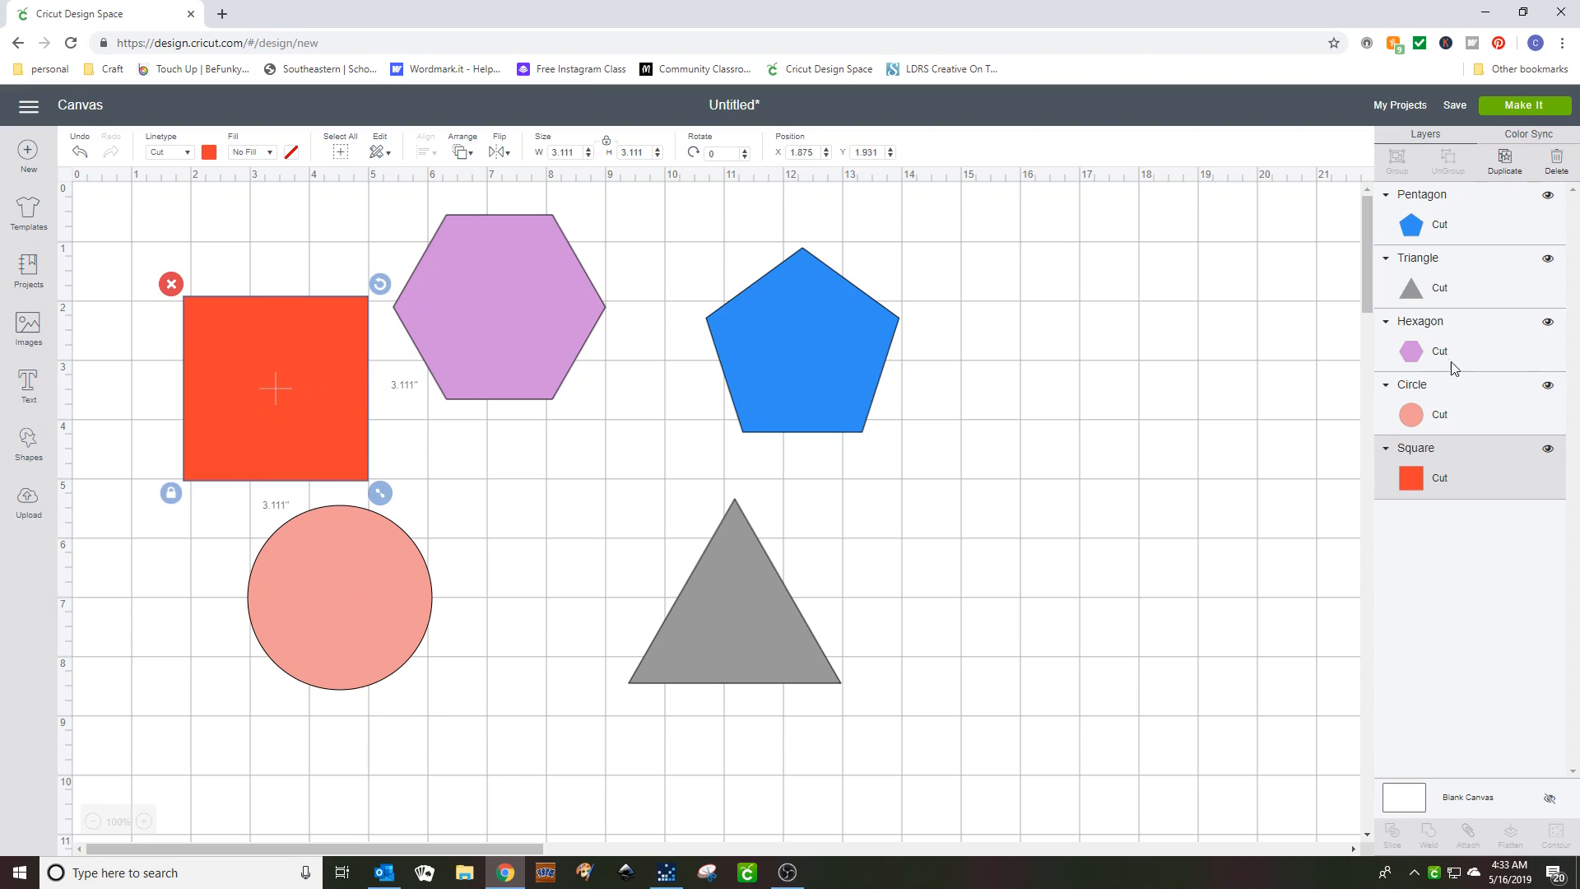
Step: Reorder the layers so the triangle is above the pentagon and the circle above the hexagon, keeping the square lowest
drag(1451, 300, 1428, 231)
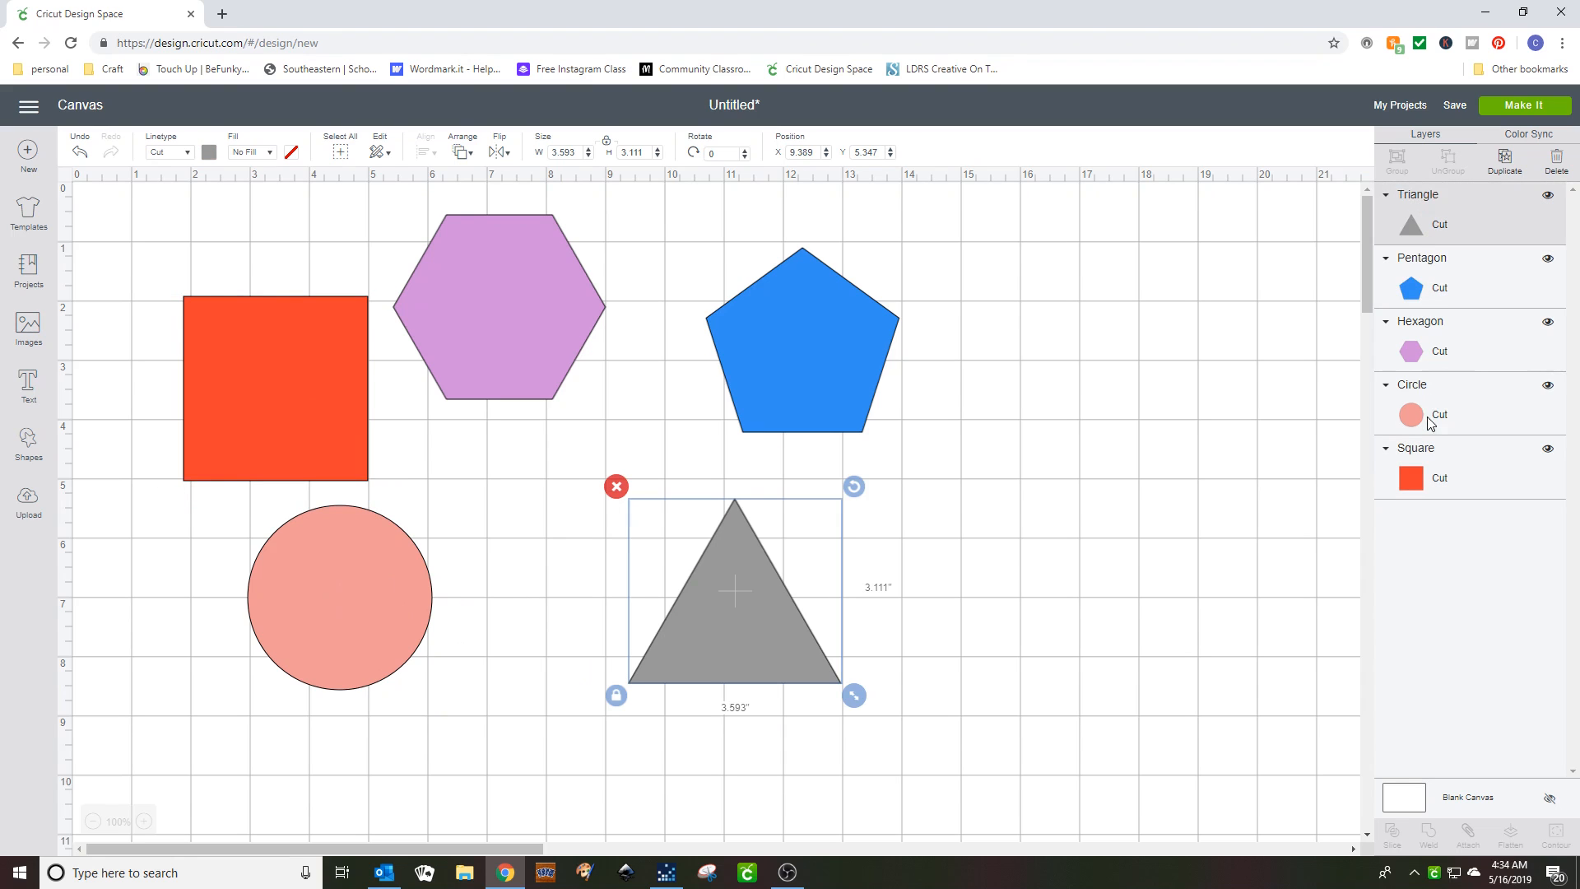
drag(1431, 423, 1429, 322)
drag(1428, 478, 1434, 355)
drag(1449, 473, 1447, 312)
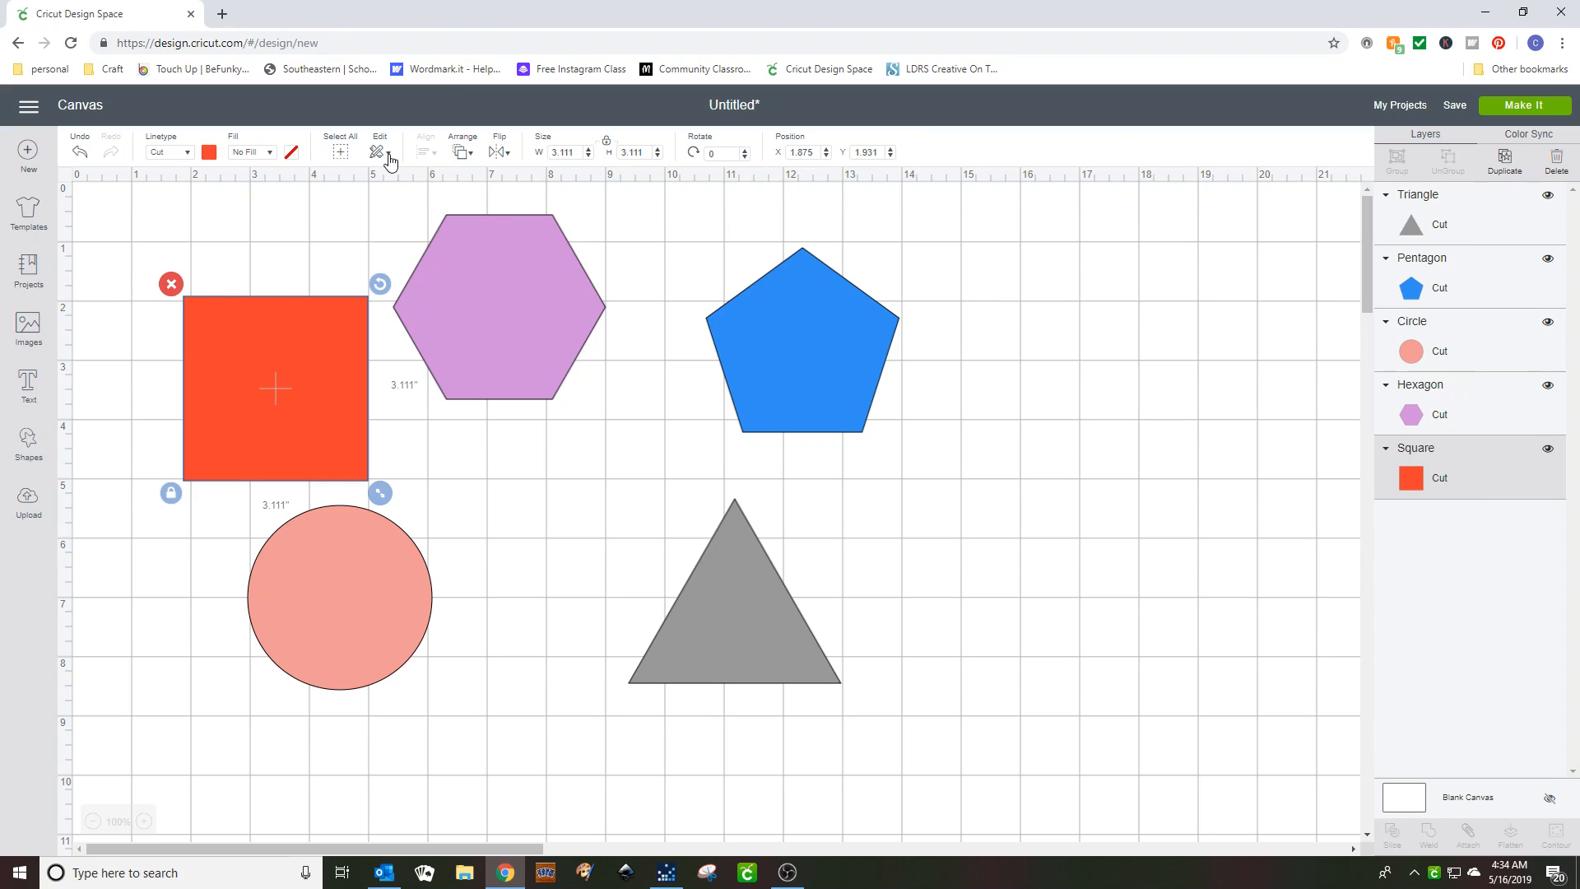
Step: Move the square forward one level in the stacking order, and send it to the front
click(459, 156)
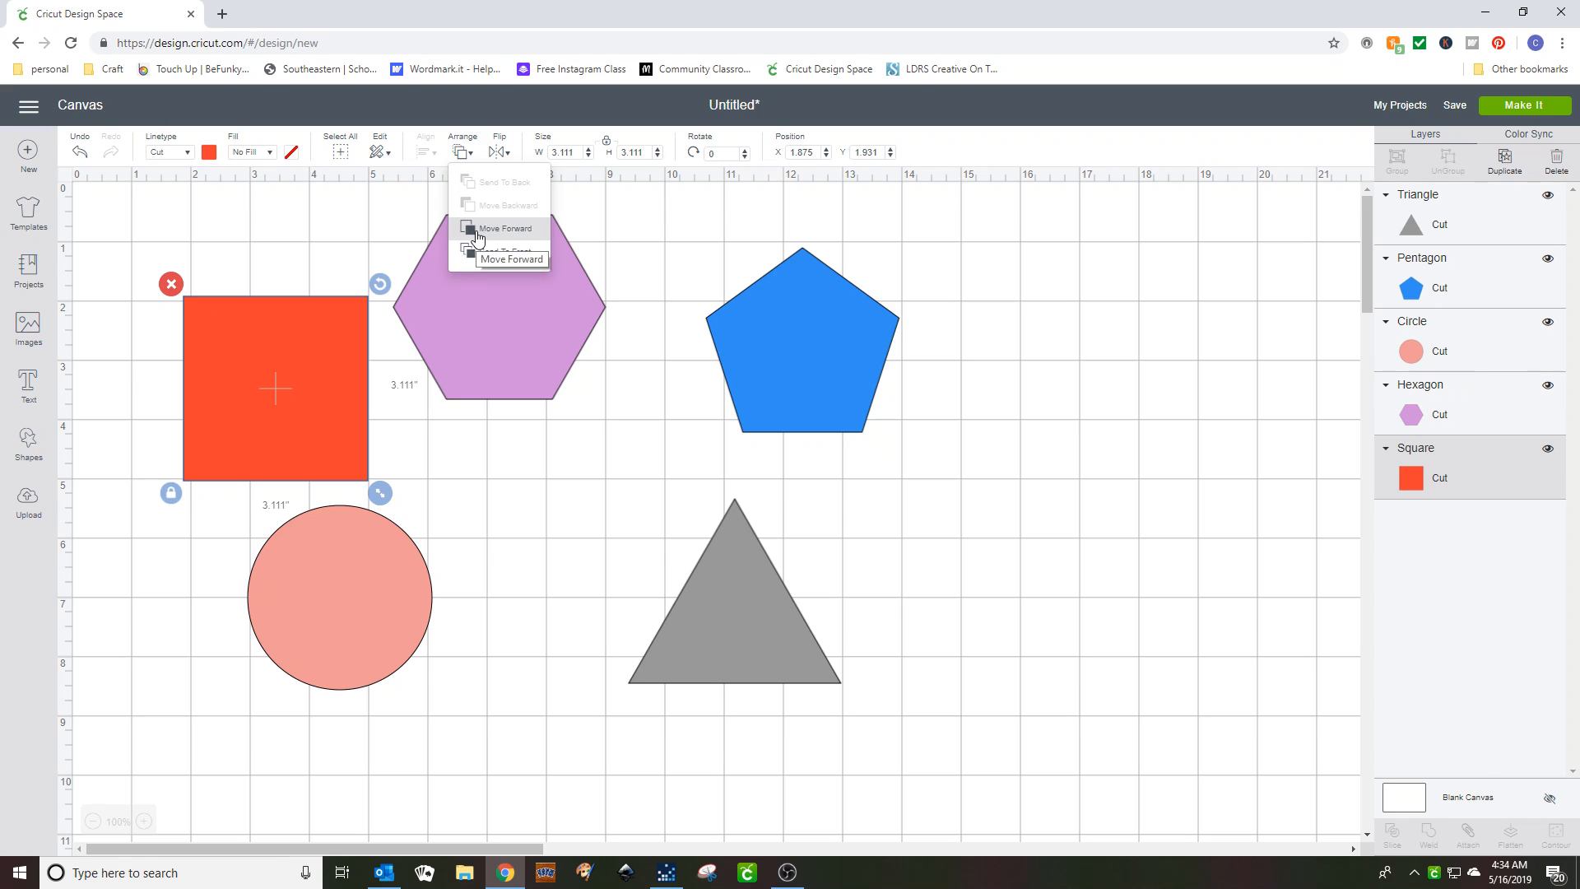
click(535, 237)
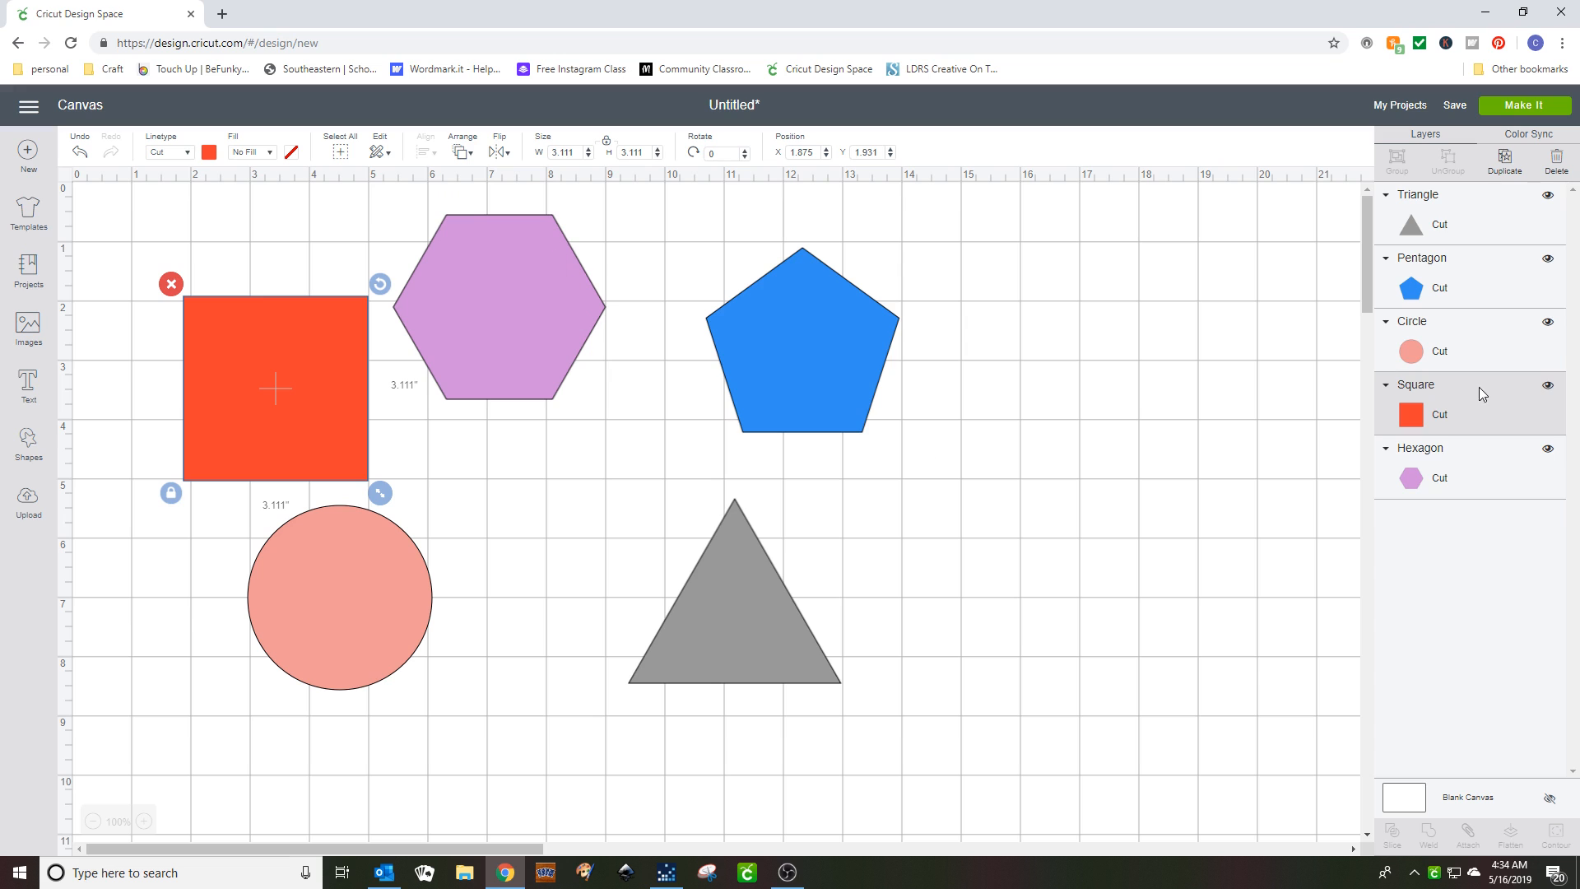
click(457, 153)
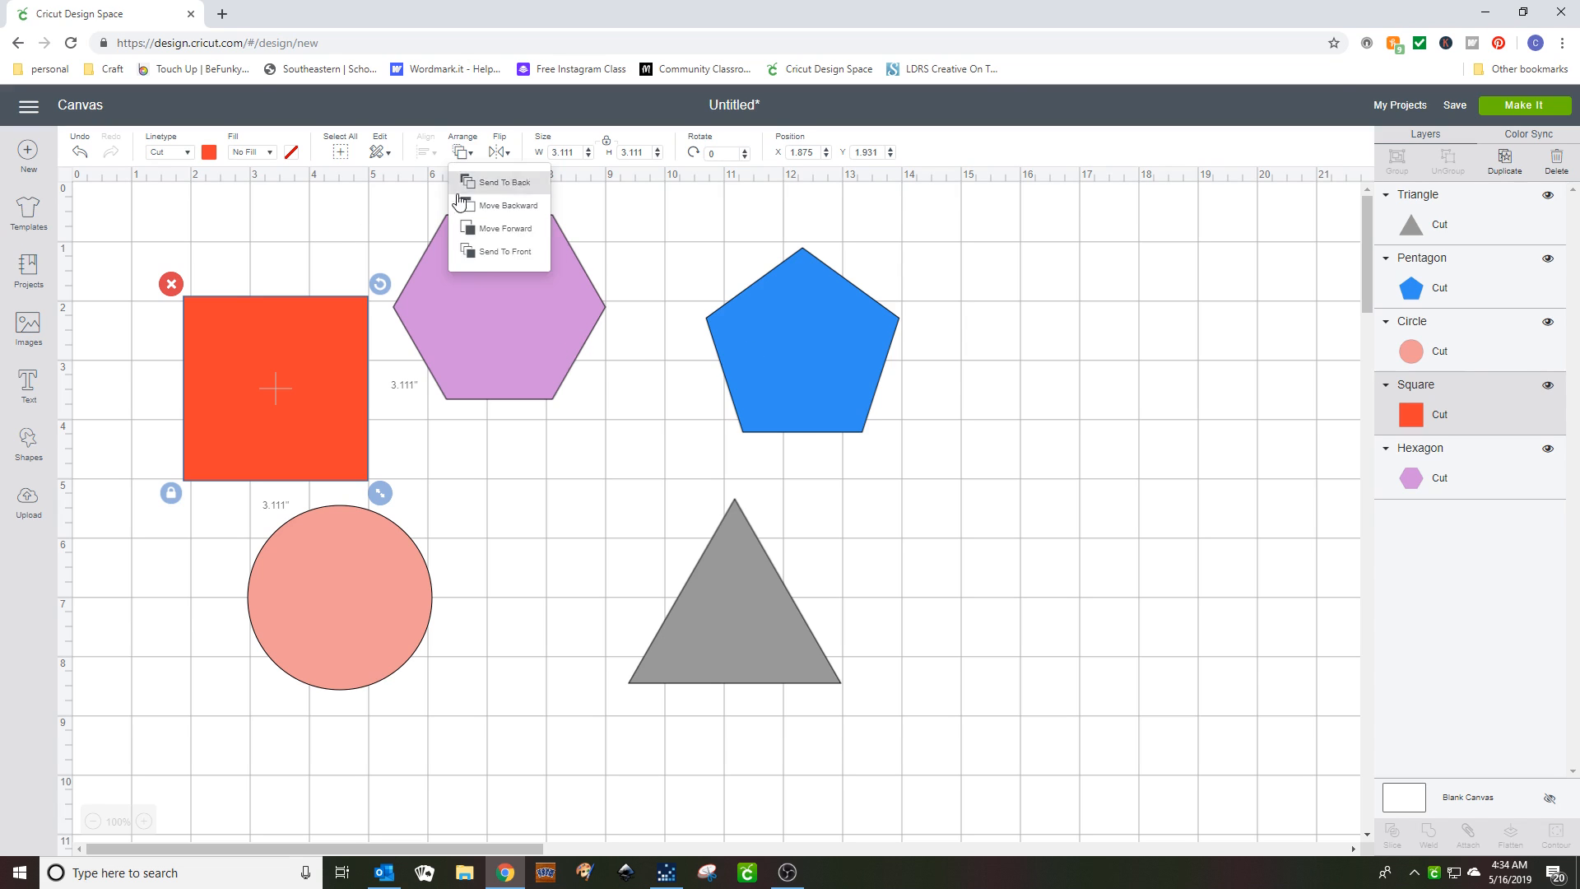
click(483, 252)
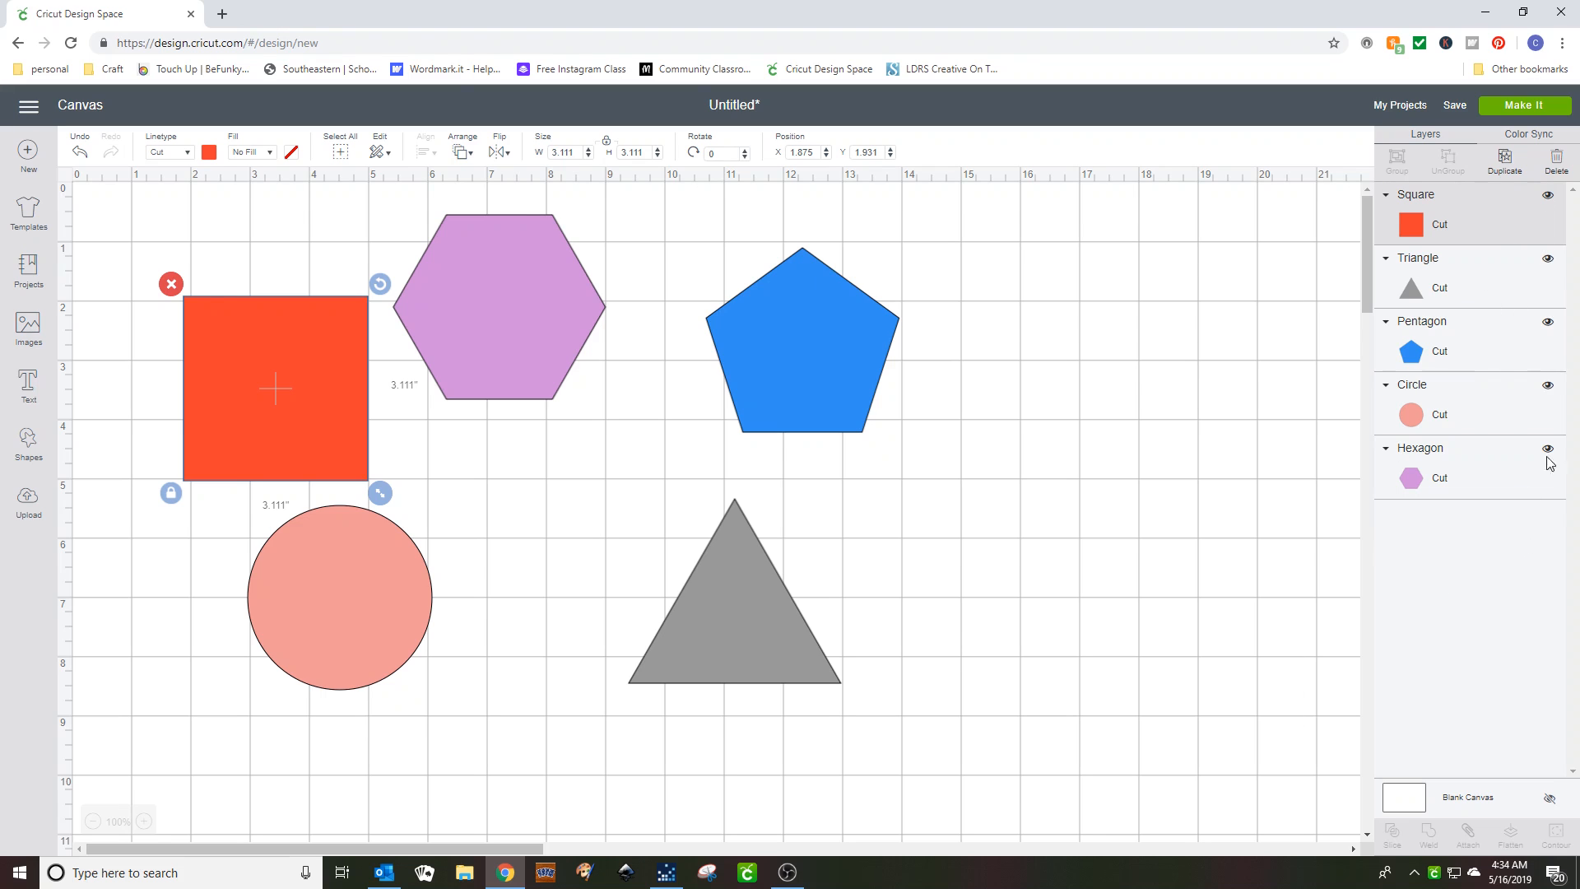
Step: Hide the square, triangle, pentagon, circle and hexagon layers
click(1550, 199)
click(1548, 260)
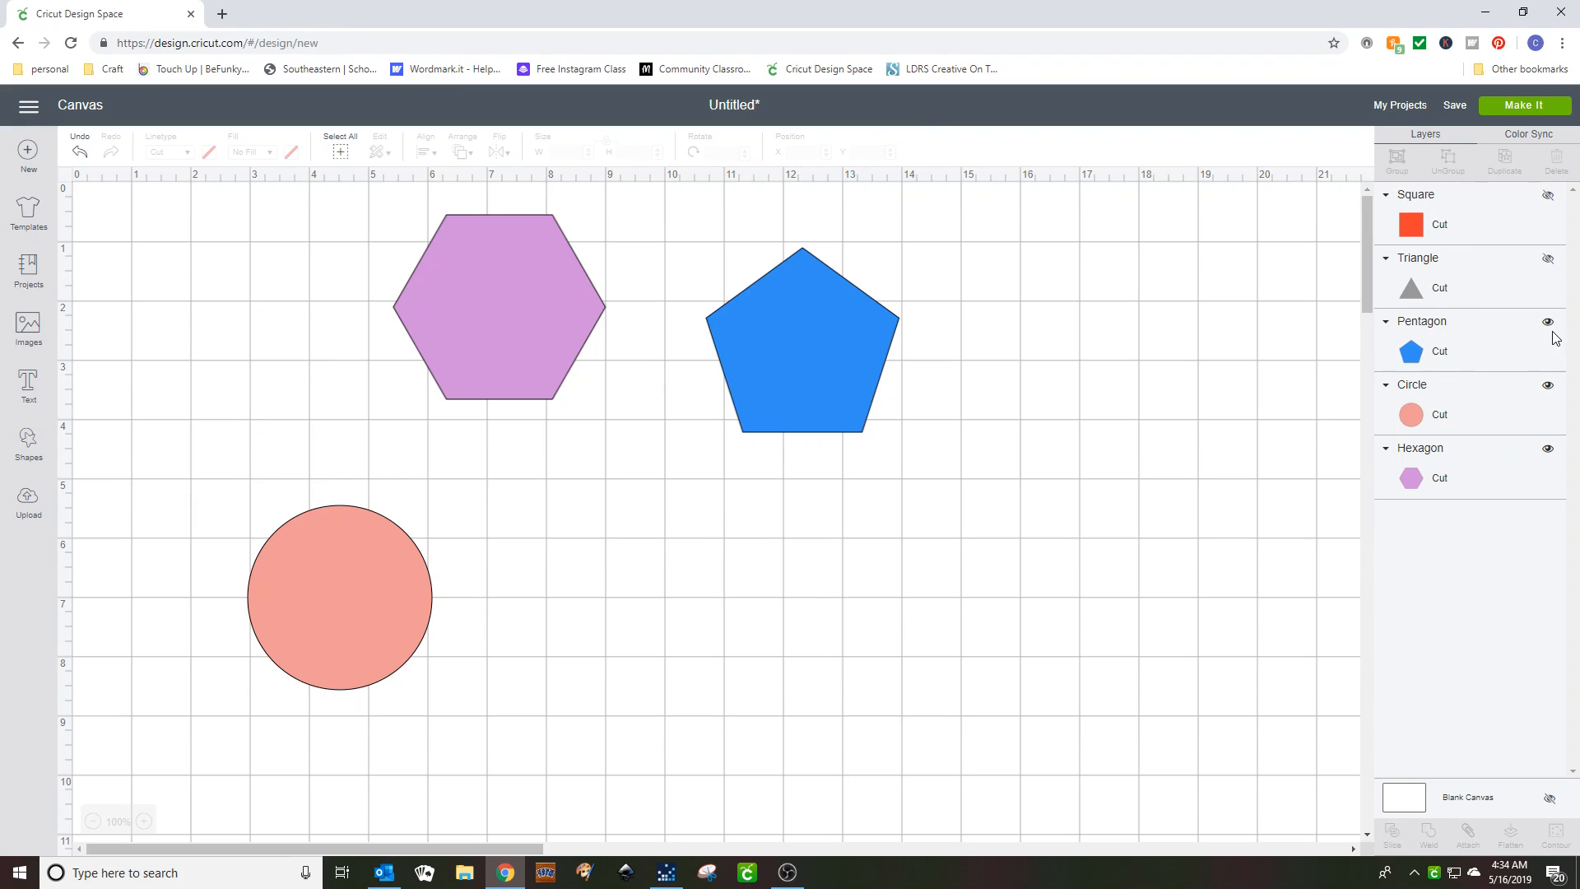
click(1550, 324)
click(1548, 385)
click(1548, 449)
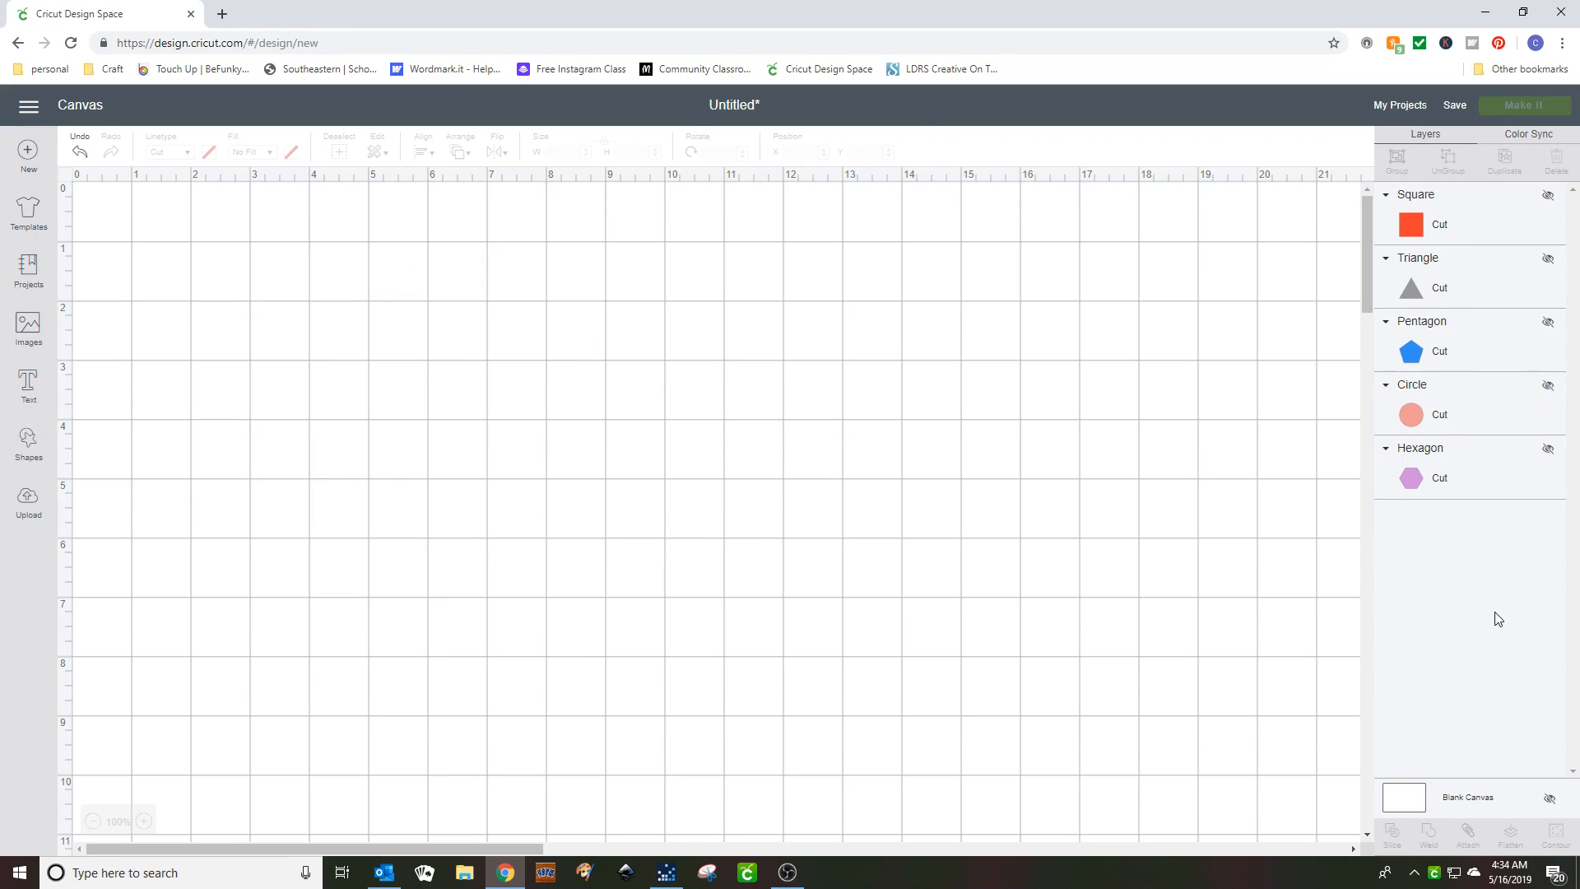
Step: Make the hexagon, circle, pentagon, triangle and square layers visible again
click(1548, 449)
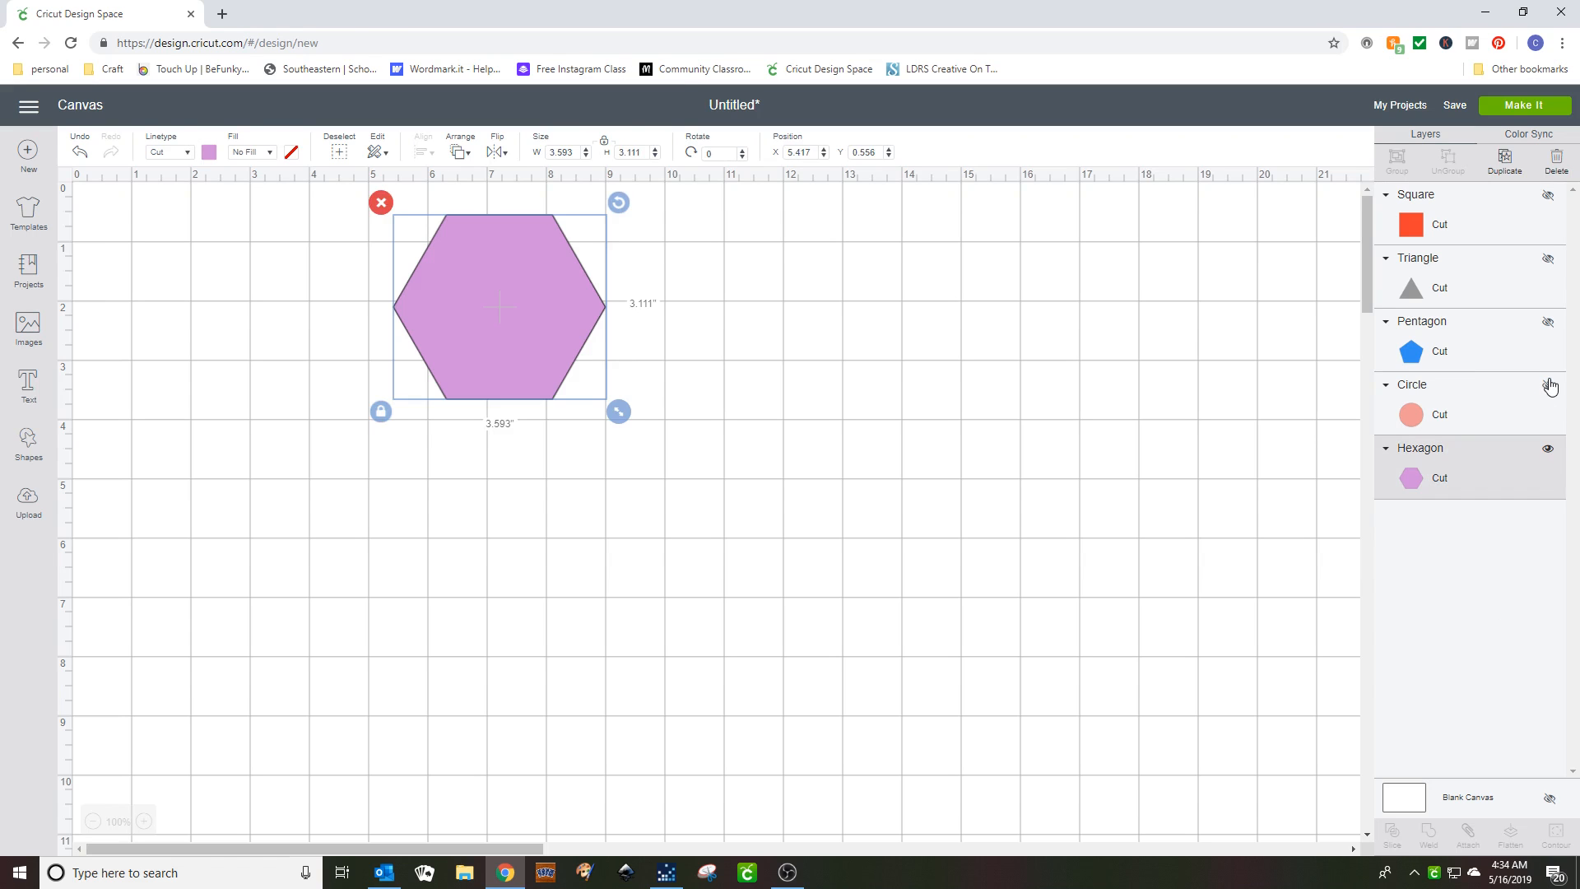
click(1548, 385)
click(1548, 322)
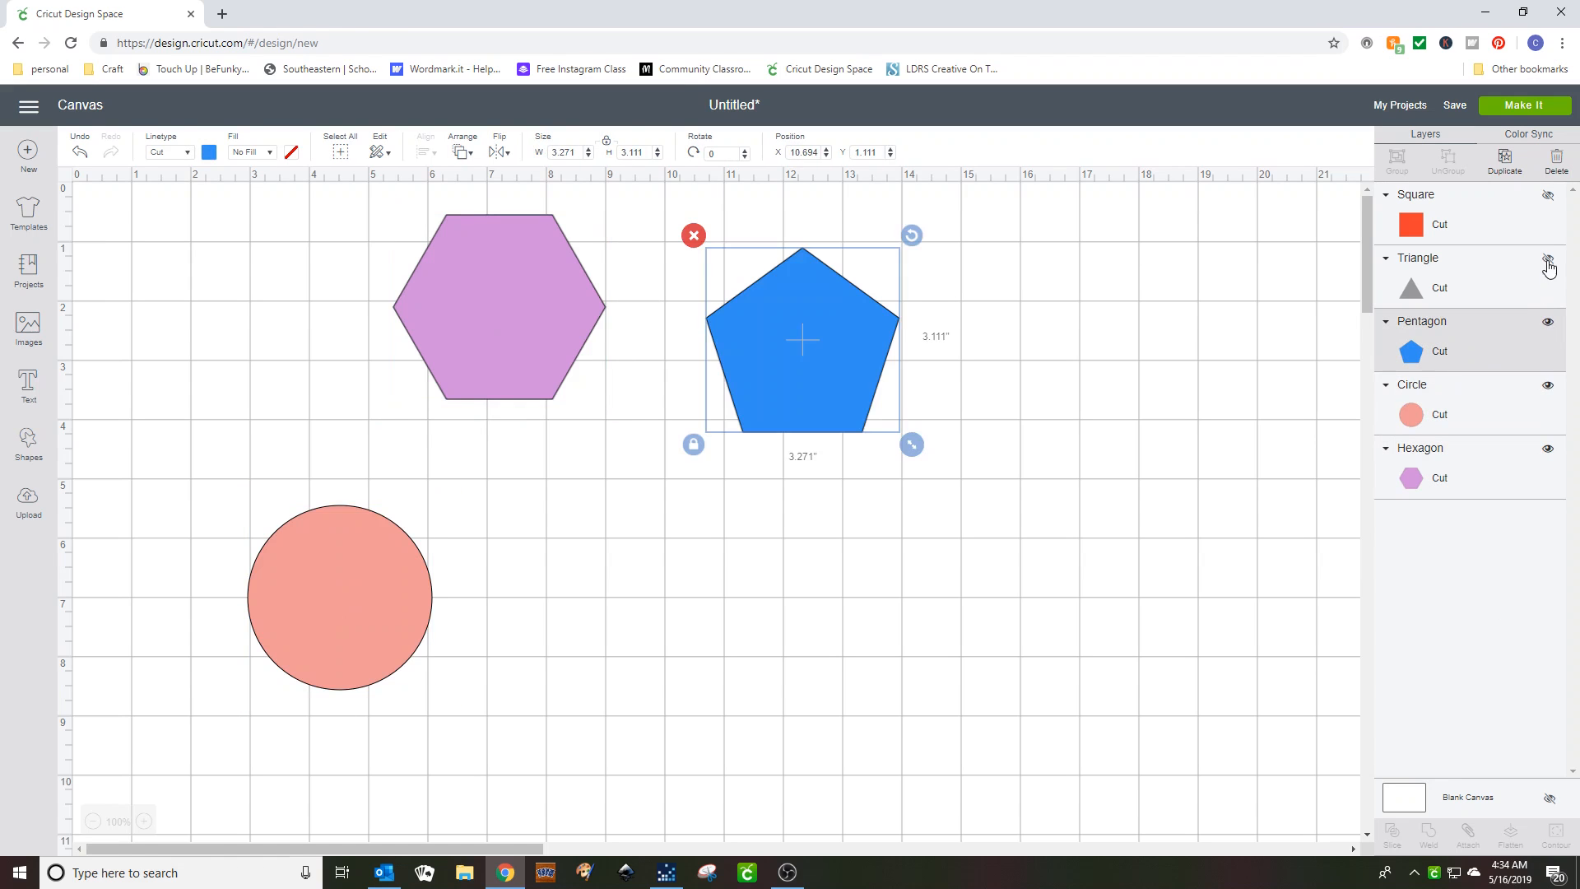
click(1548, 258)
click(1548, 195)
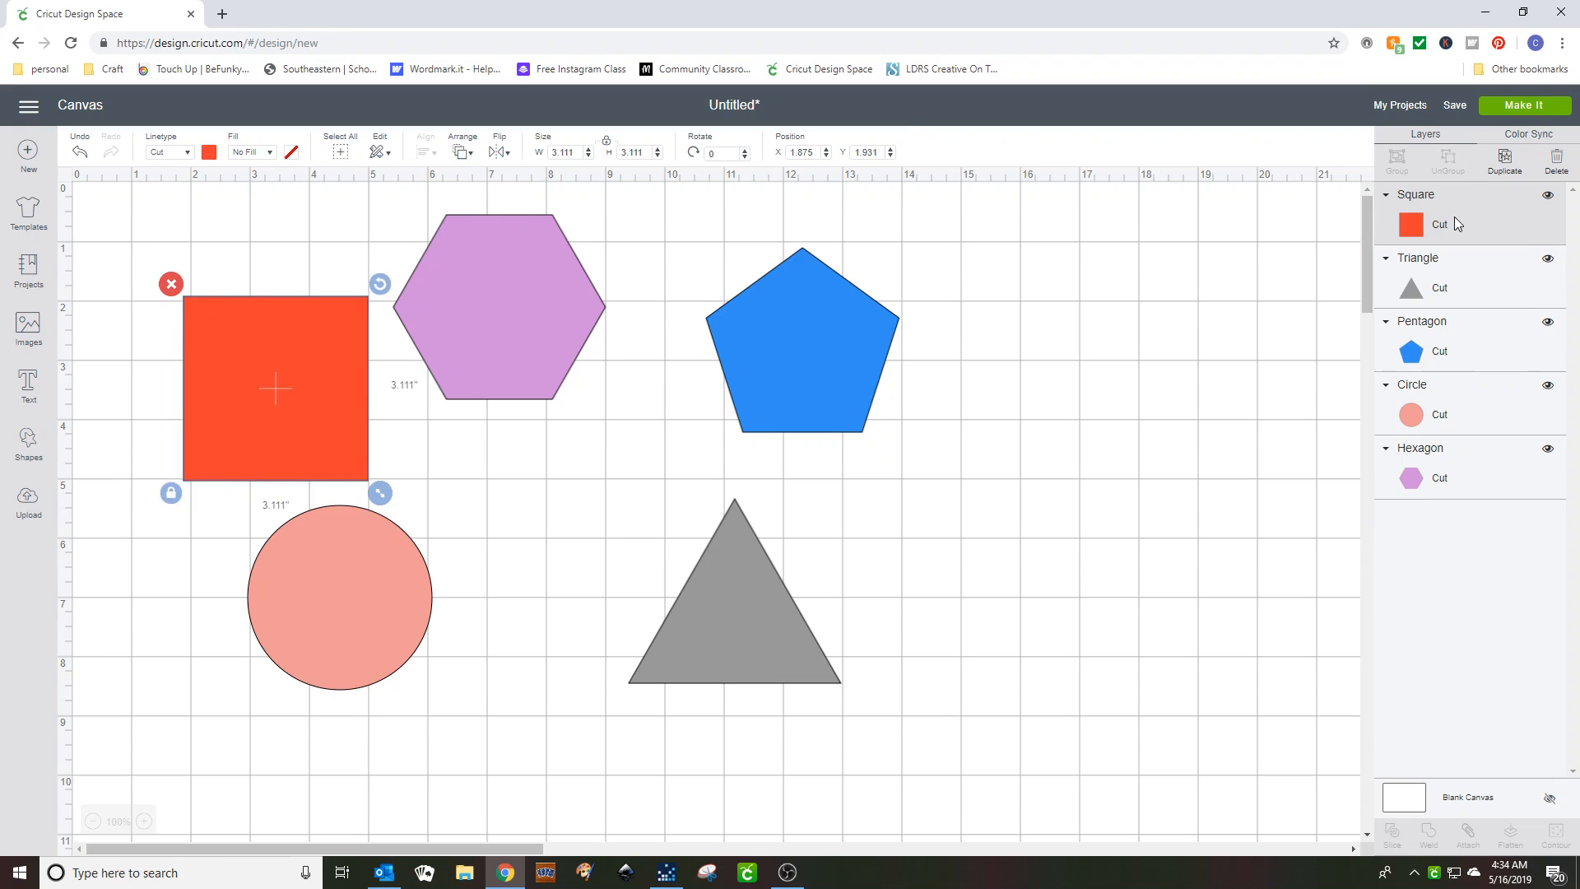
Step: Delete the square from the canvas and undo the deletion
key(Delete)
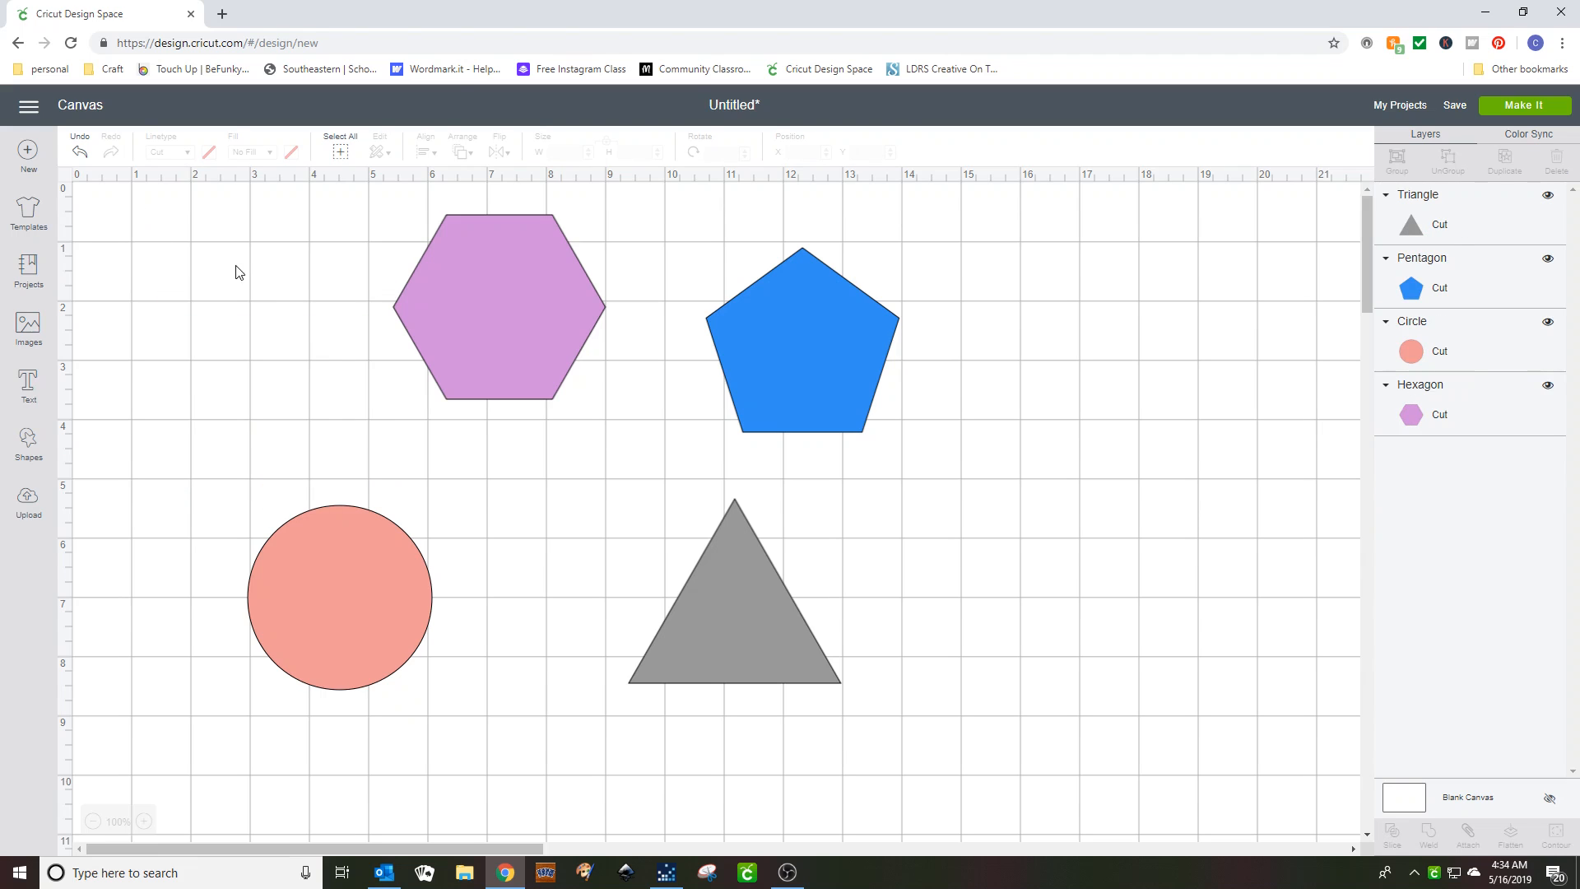
click(80, 154)
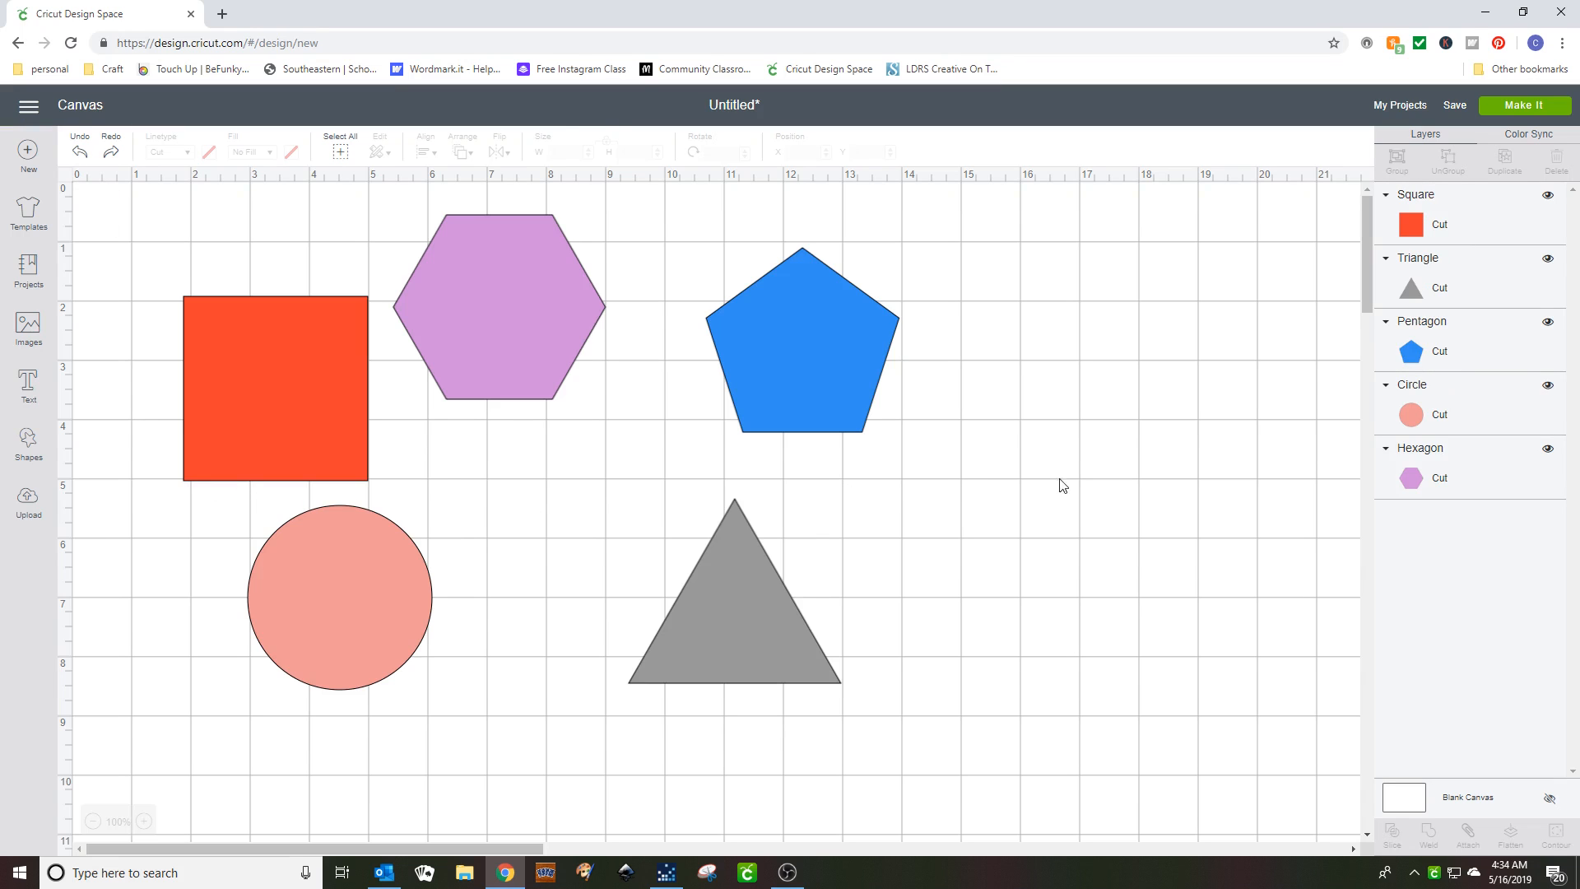
Step: Select the pentagon and hexagon together, and replace that selection with the pentagon alone
click(780, 377)
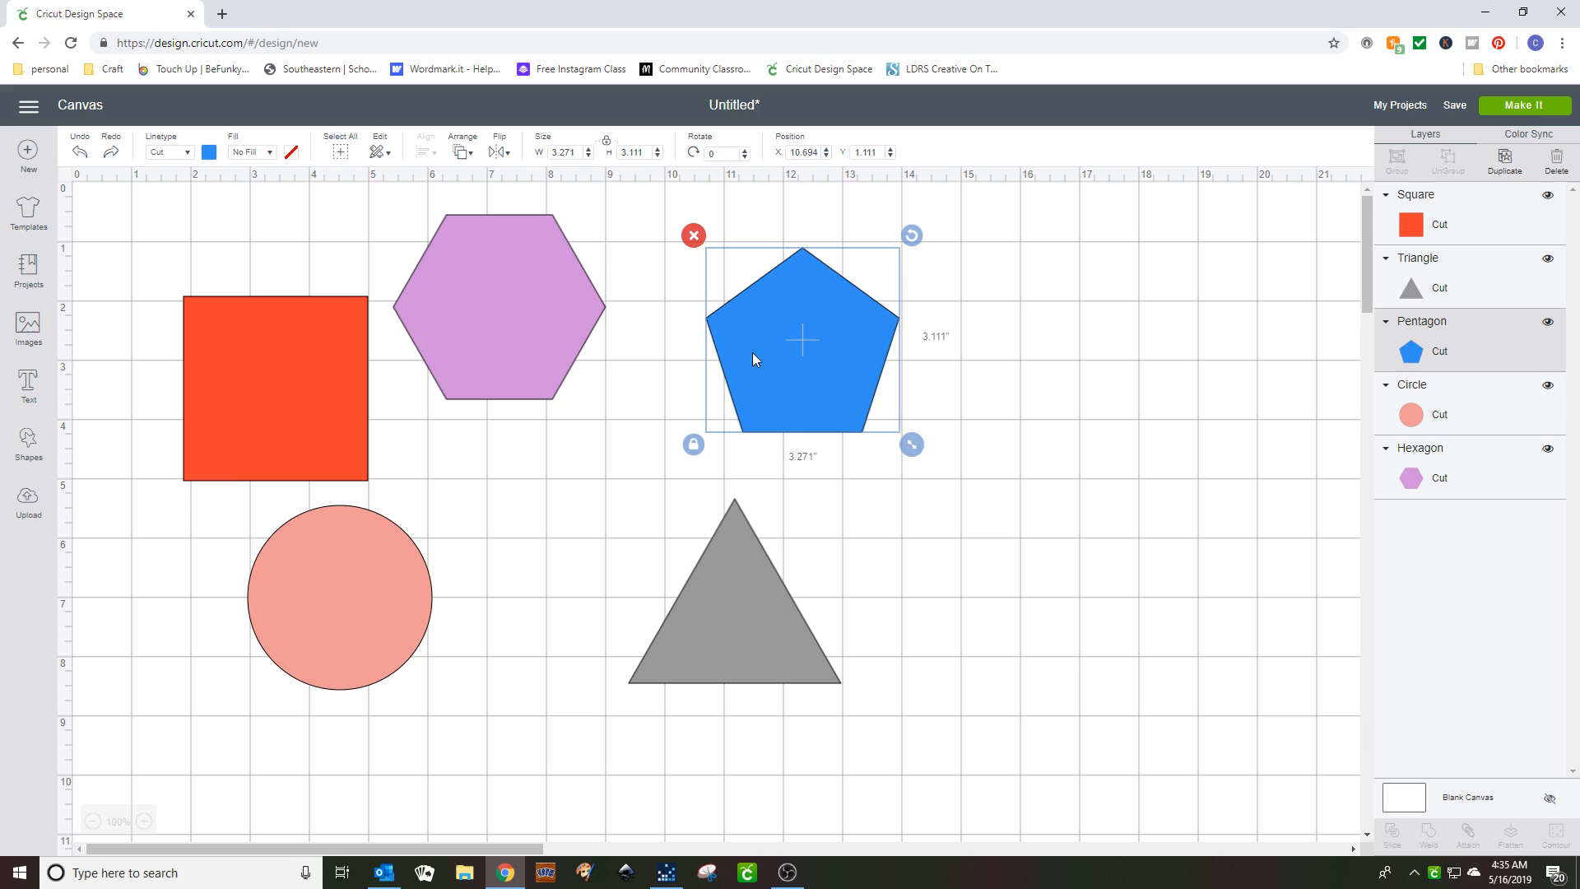
shift+click(567, 324)
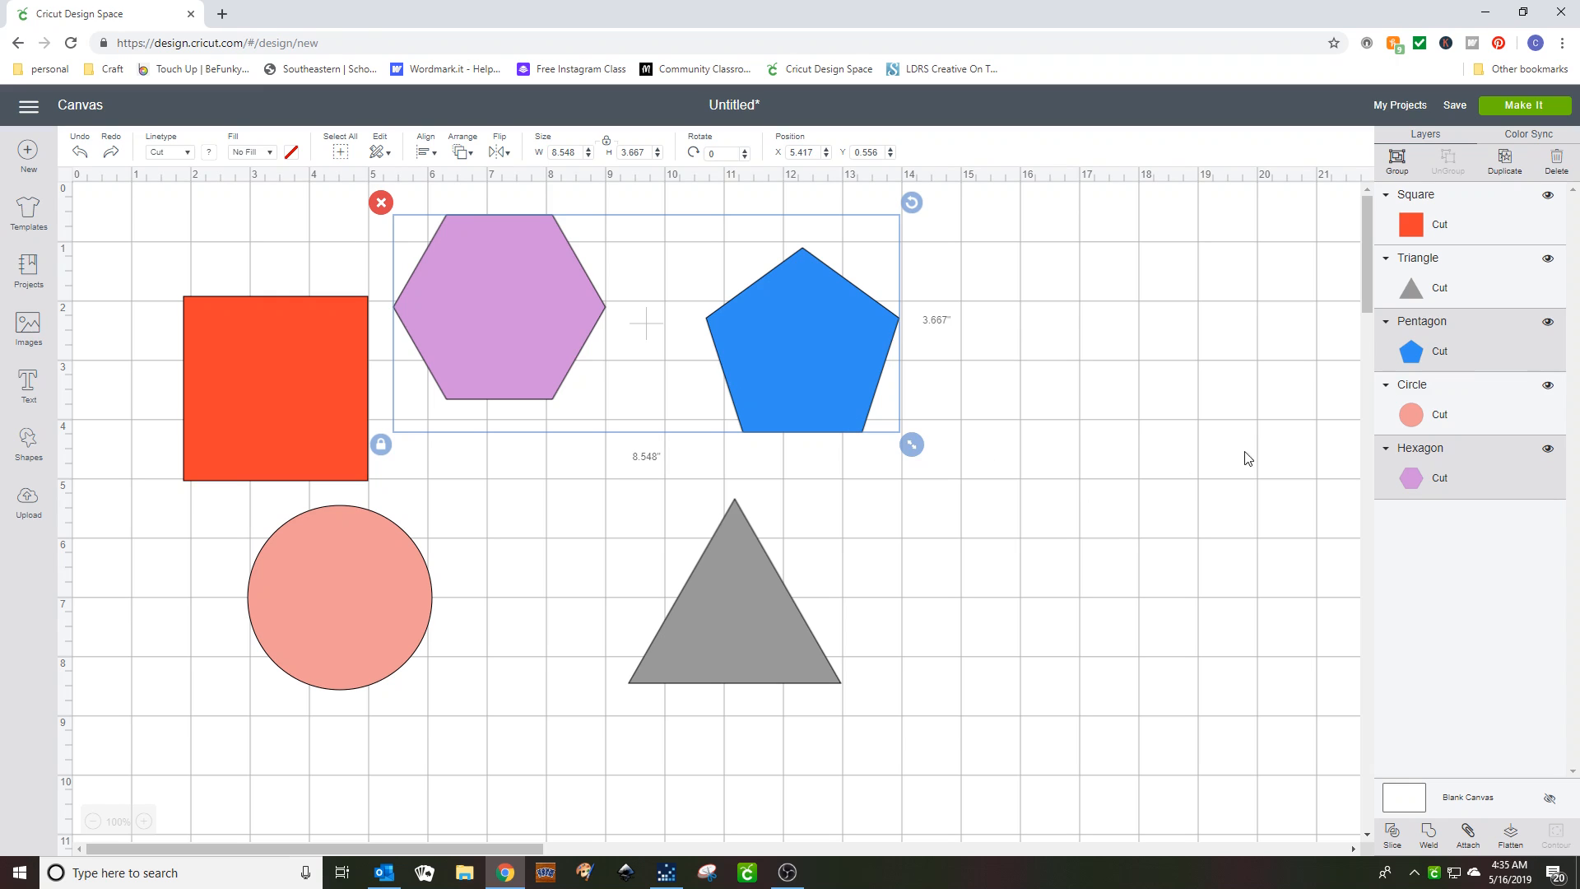
click(1186, 407)
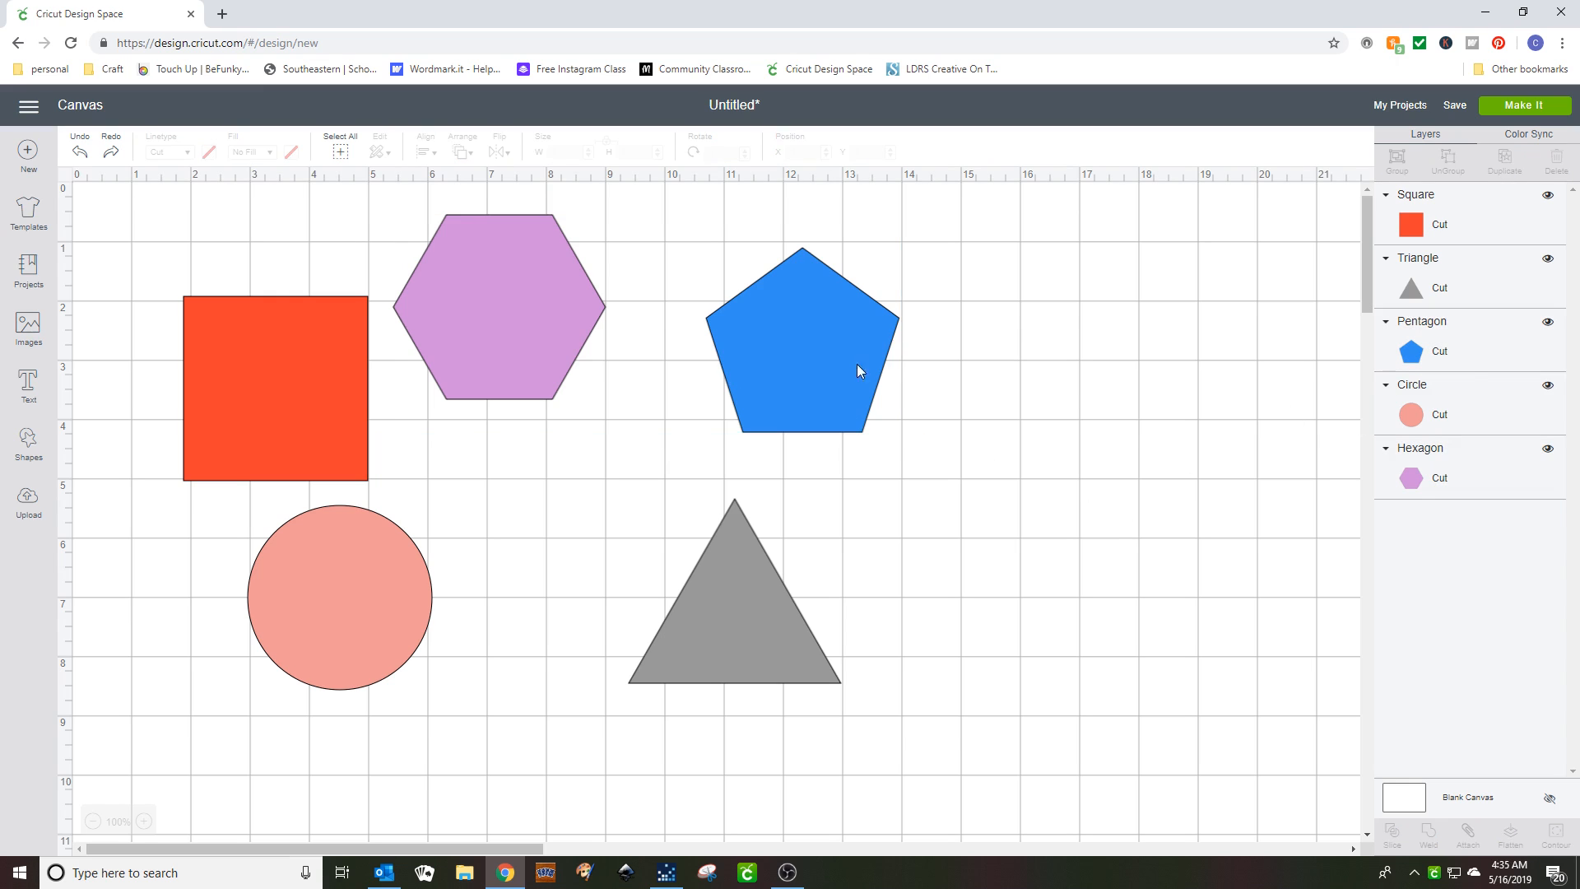
click(1411, 364)
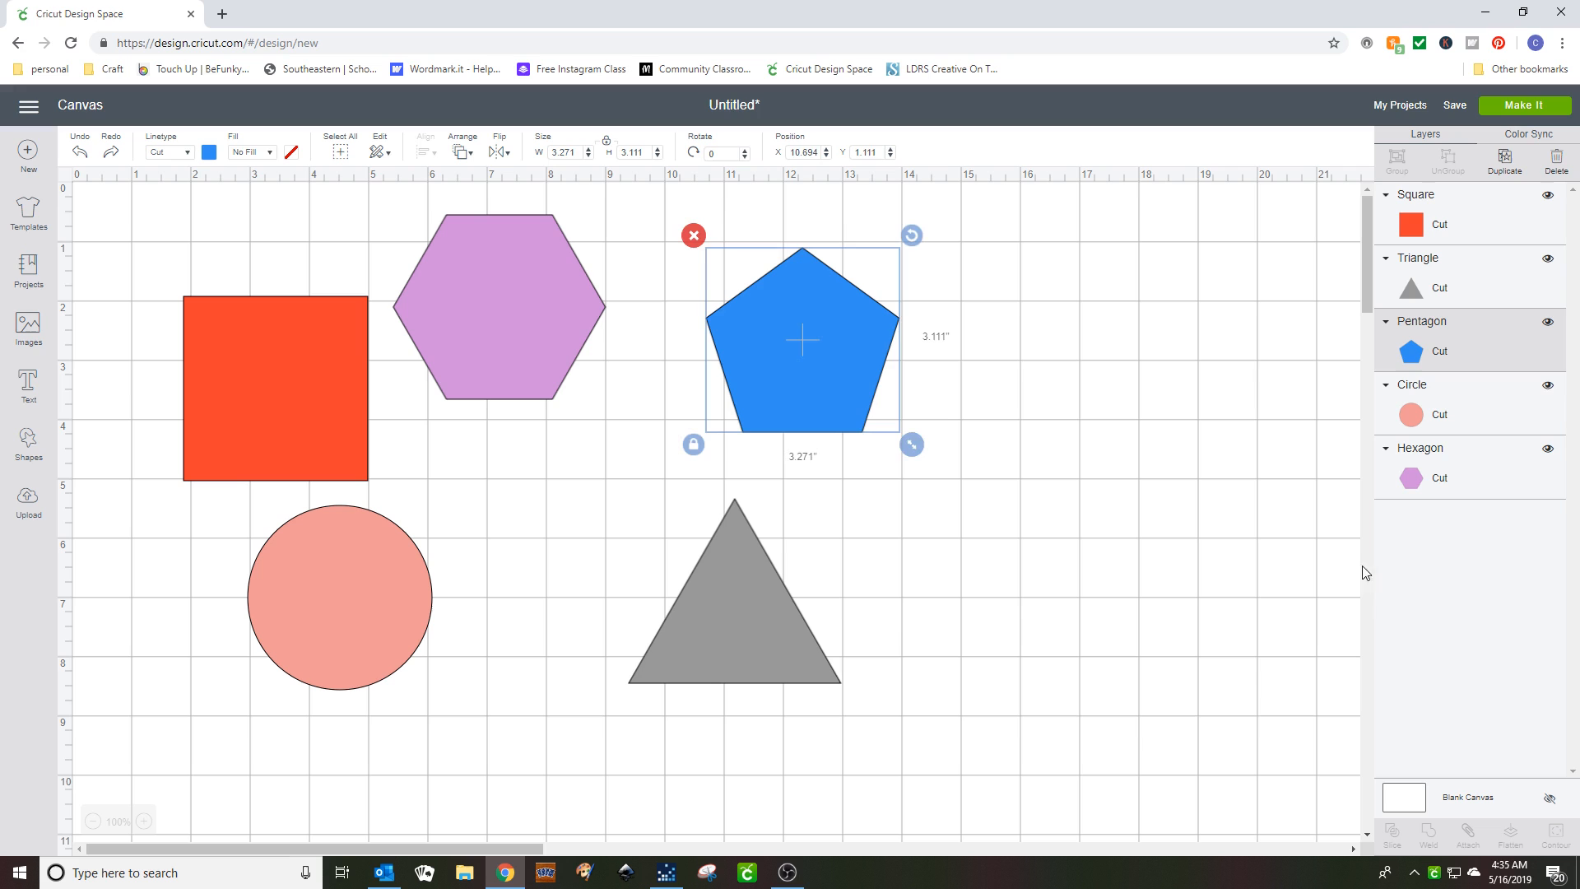
Step: Group the pentagon with the hexagon and move the group to the right, to about X 7.76, Y 0.86
shift+click(1464, 475)
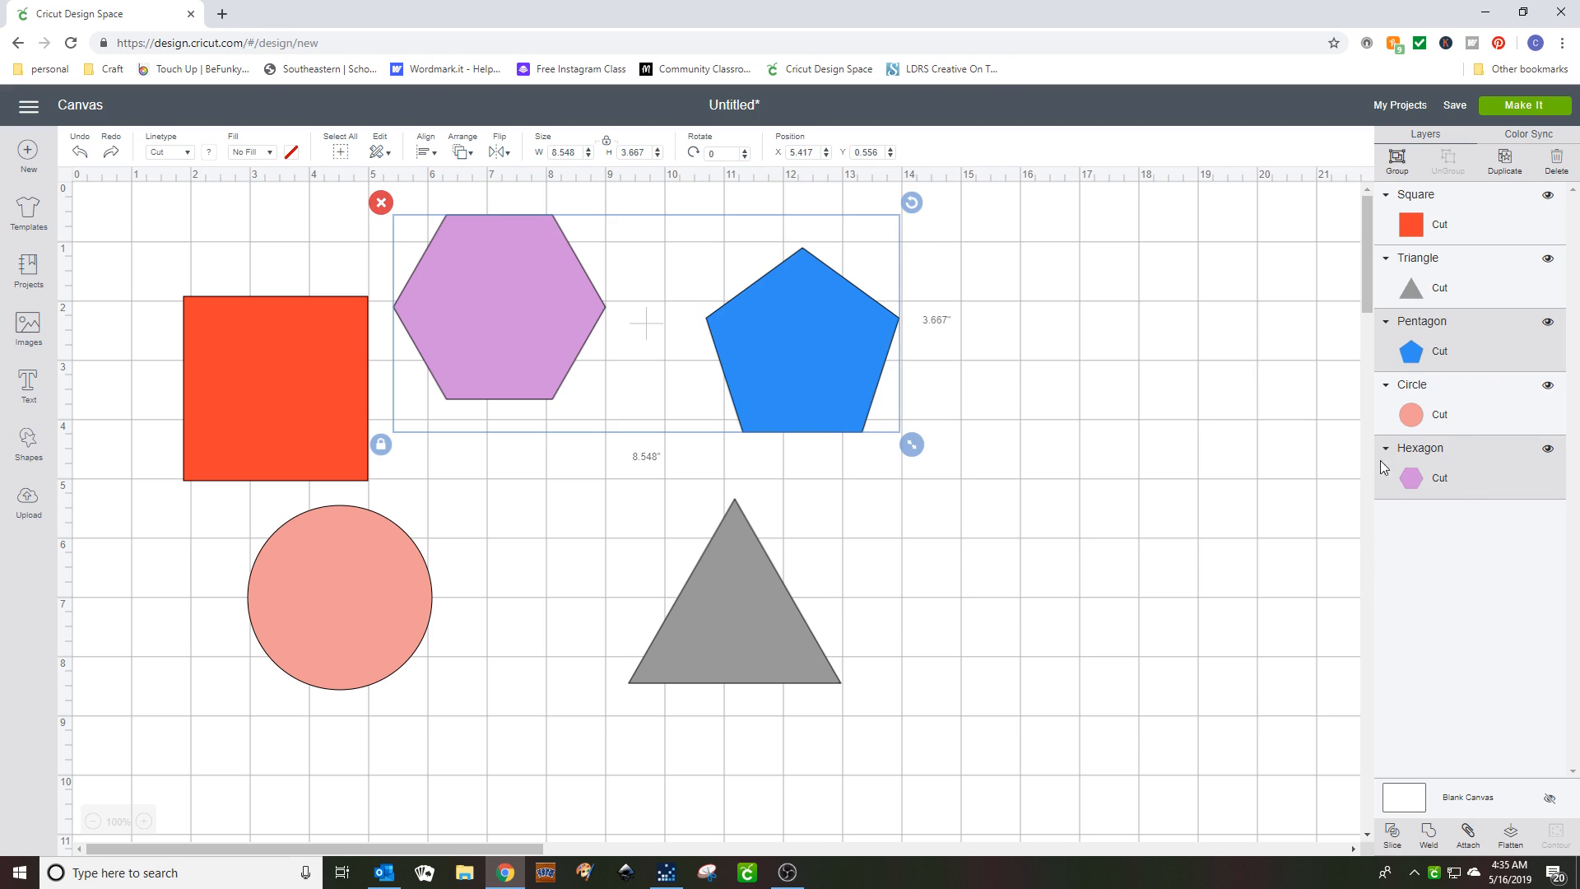
click(1396, 157)
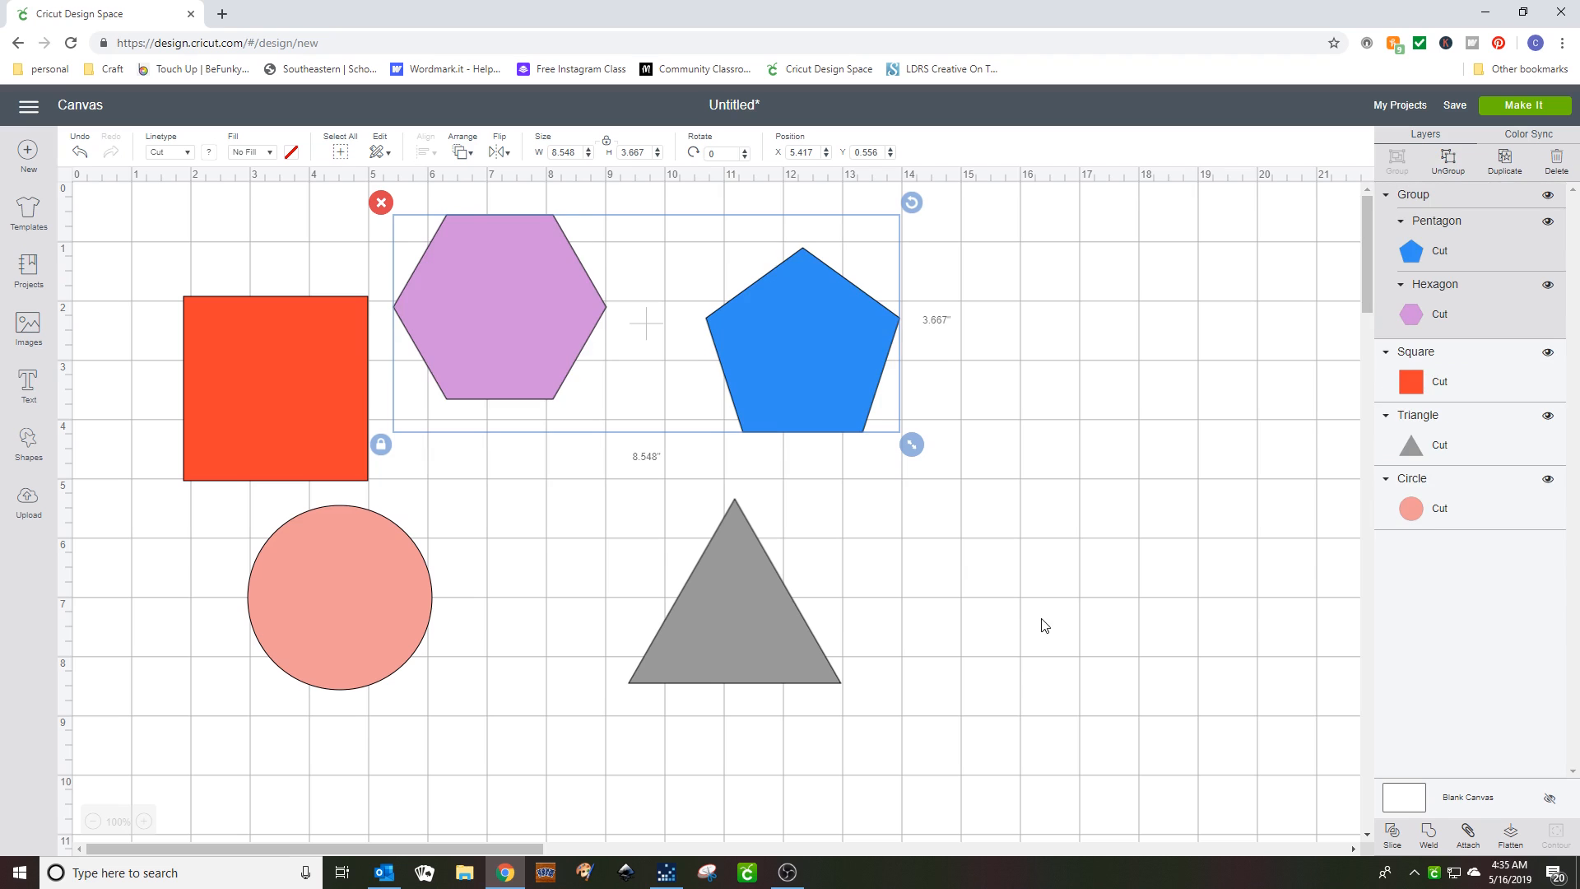
drag(507, 284, 650, 303)
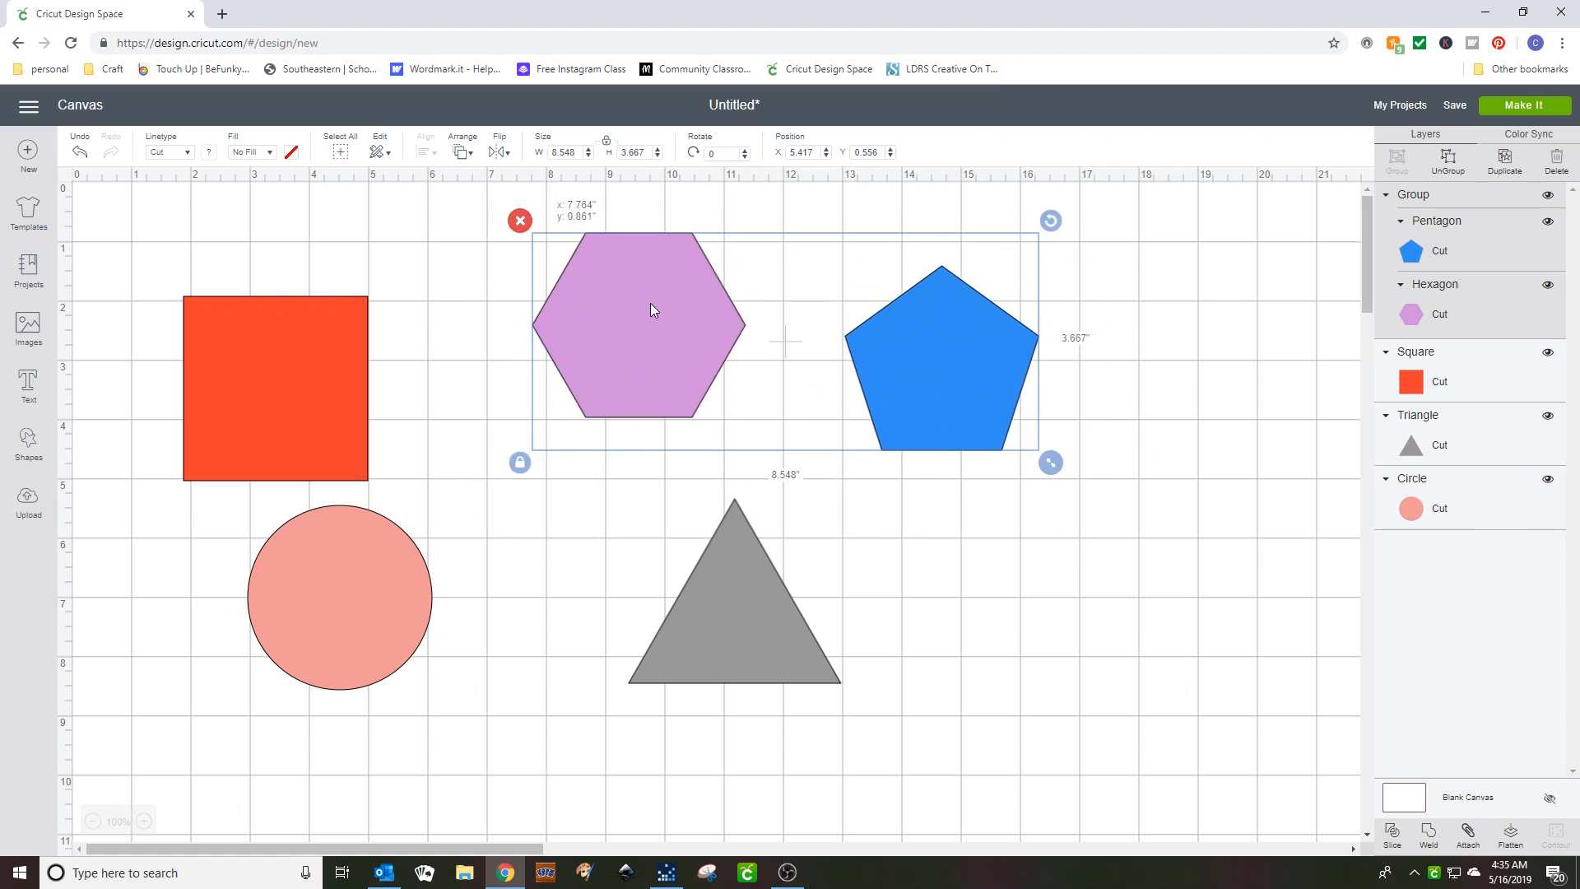
Step: Ungroup the hexagon and pentagon, and move the pentagon alone slightly down to about X 13.2, Y 2.1
click(1449, 160)
drag(878, 409, 889, 450)
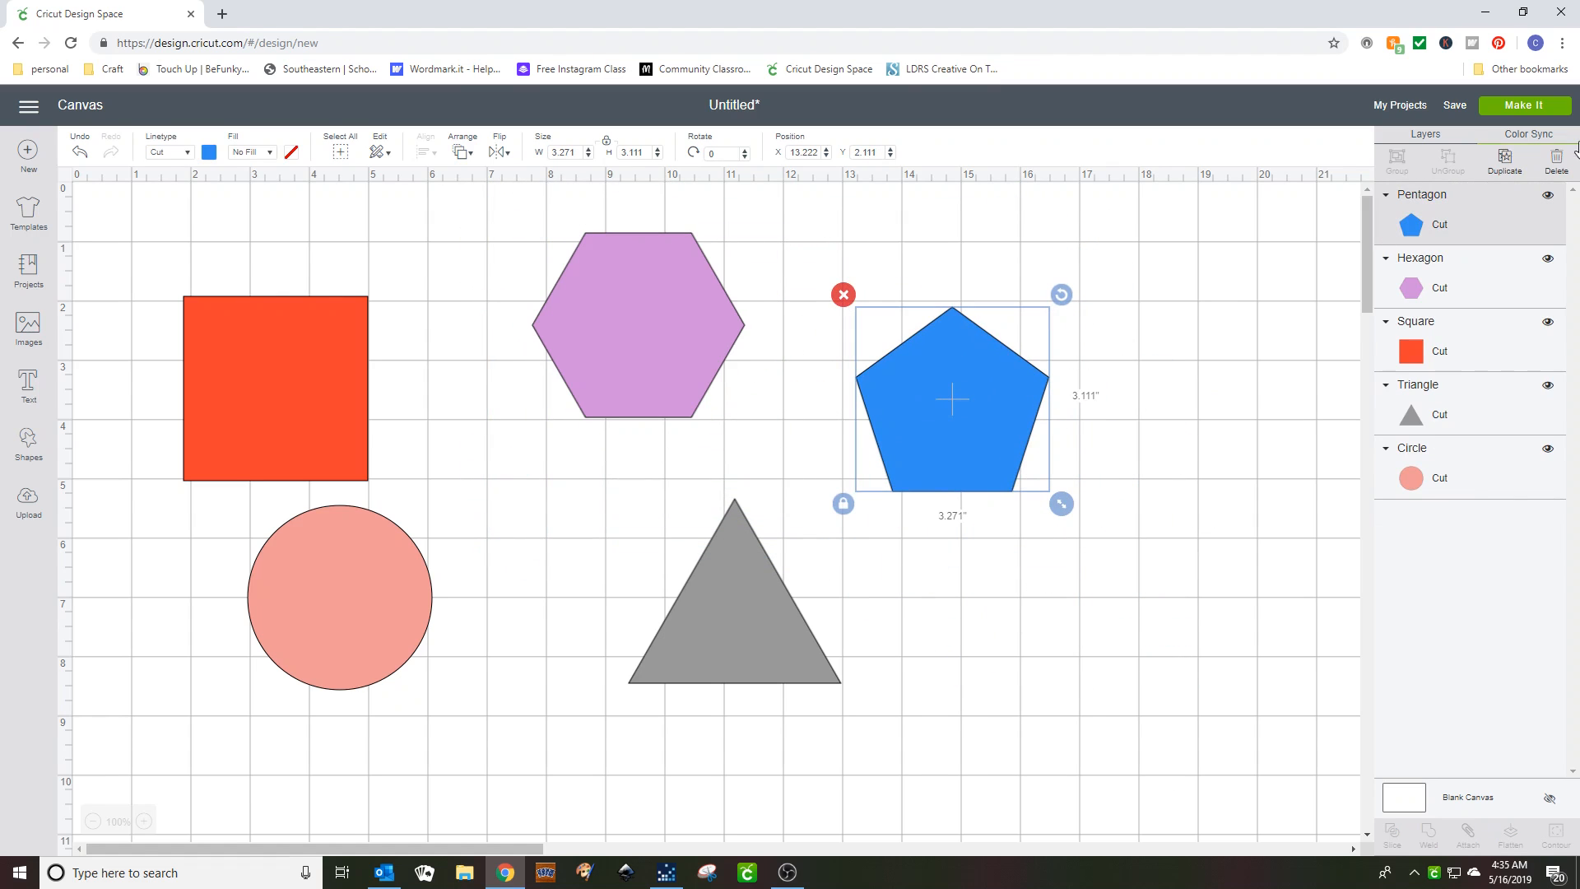
Step: Duplicate the pentagon twice and spread the copies out to about X 14.4, Y 7.3 and X 17.2, Y 2.7
click(1505, 163)
drag(976, 421, 1066, 507)
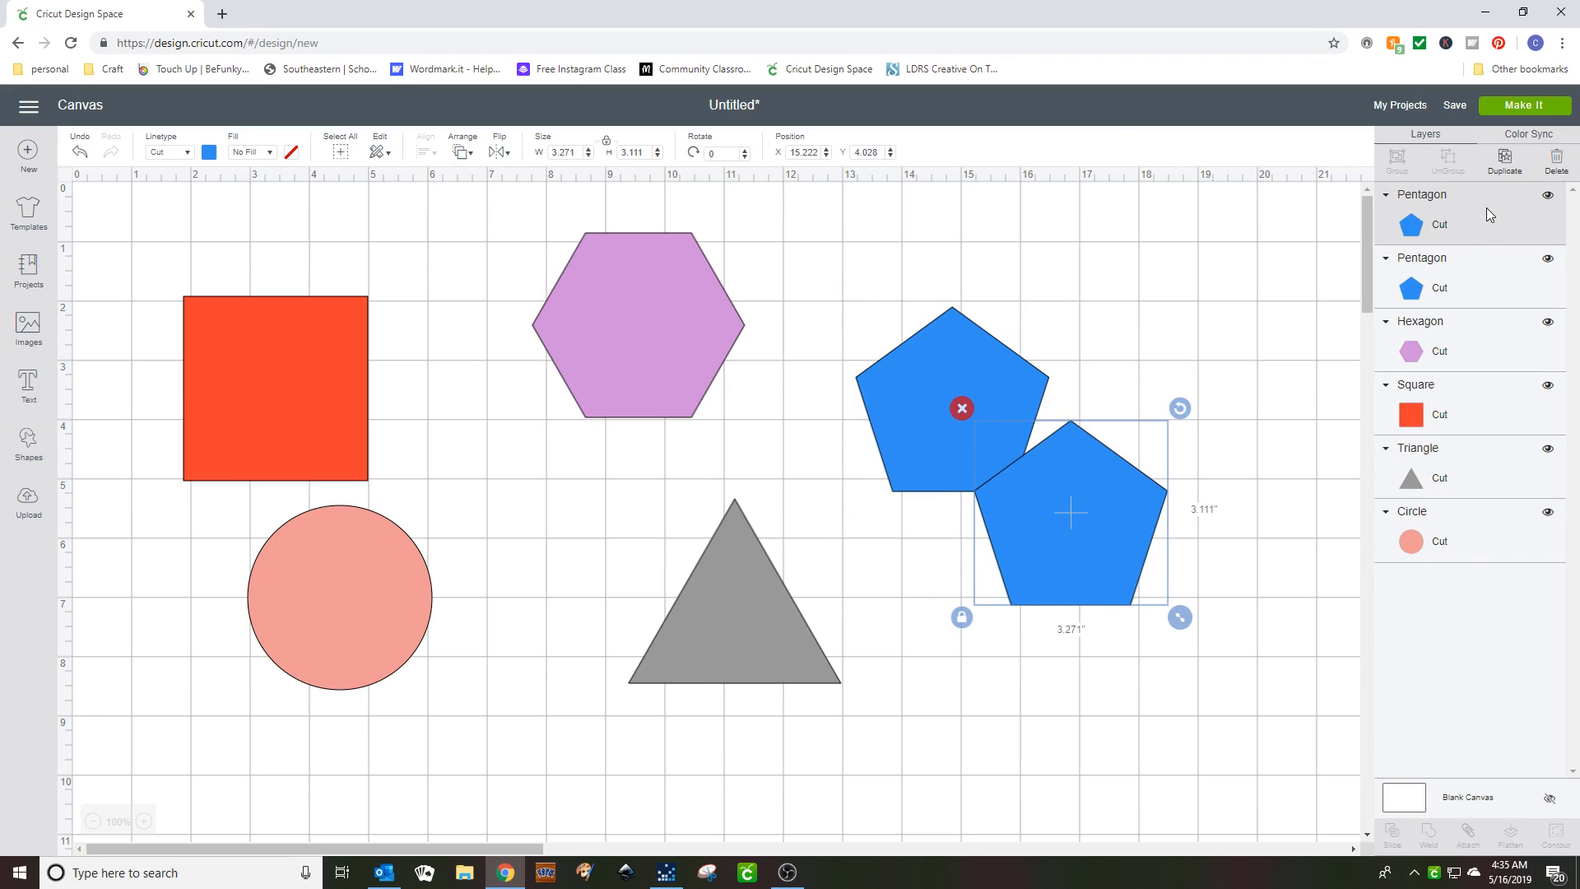
click(1497, 167)
drag(1119, 565, 1024, 716)
drag(1048, 551, 1165, 474)
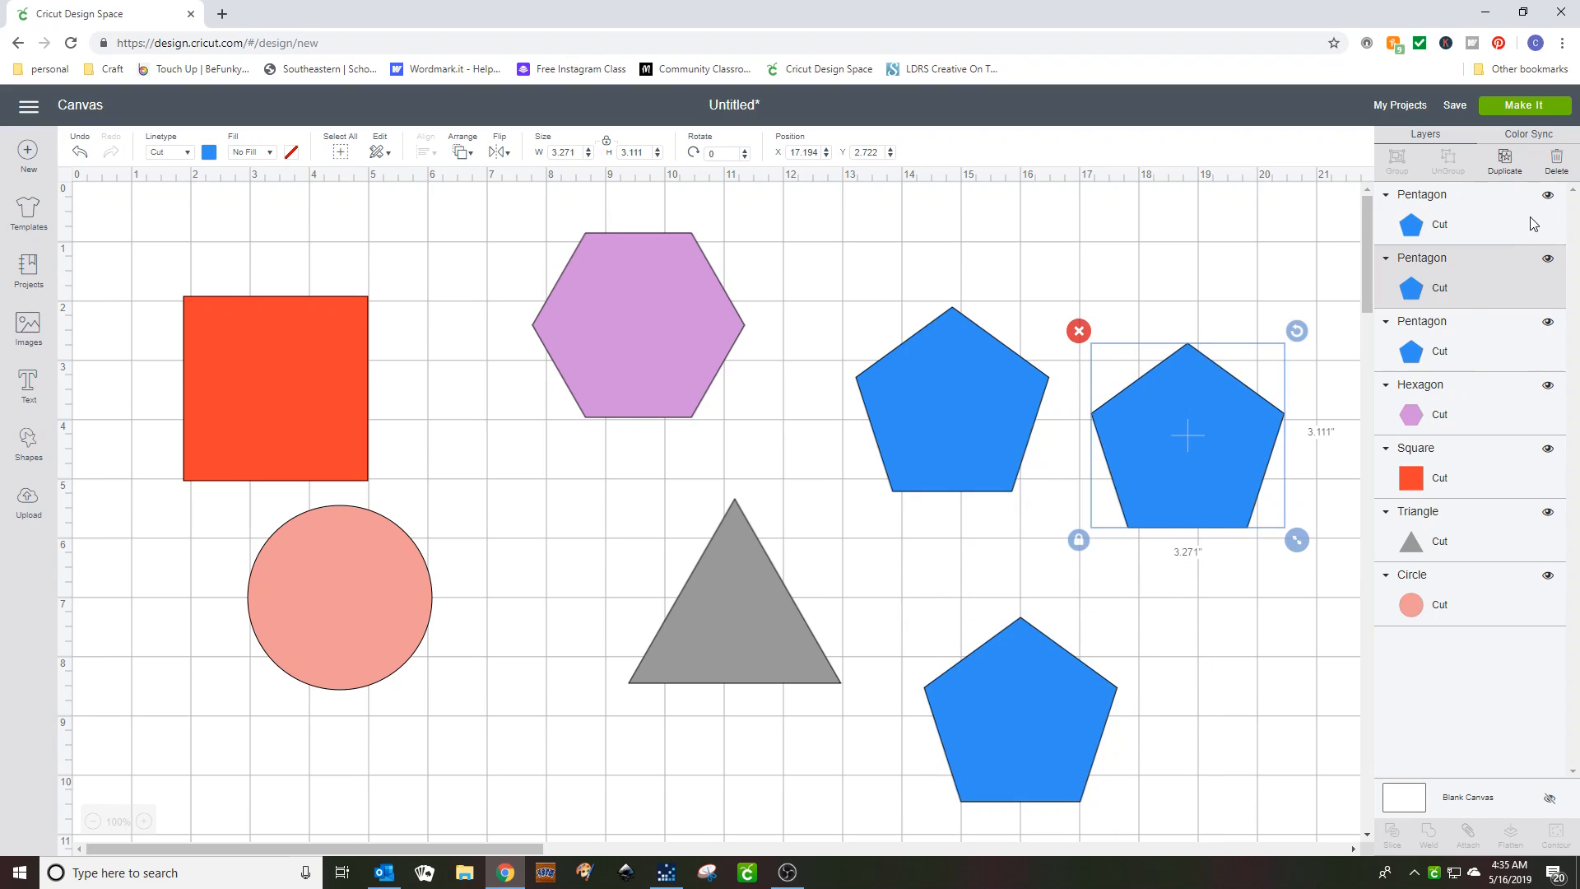
Step: Delete both pentagon copies, keeping the original pentagon beside the hexagon
click(1558, 164)
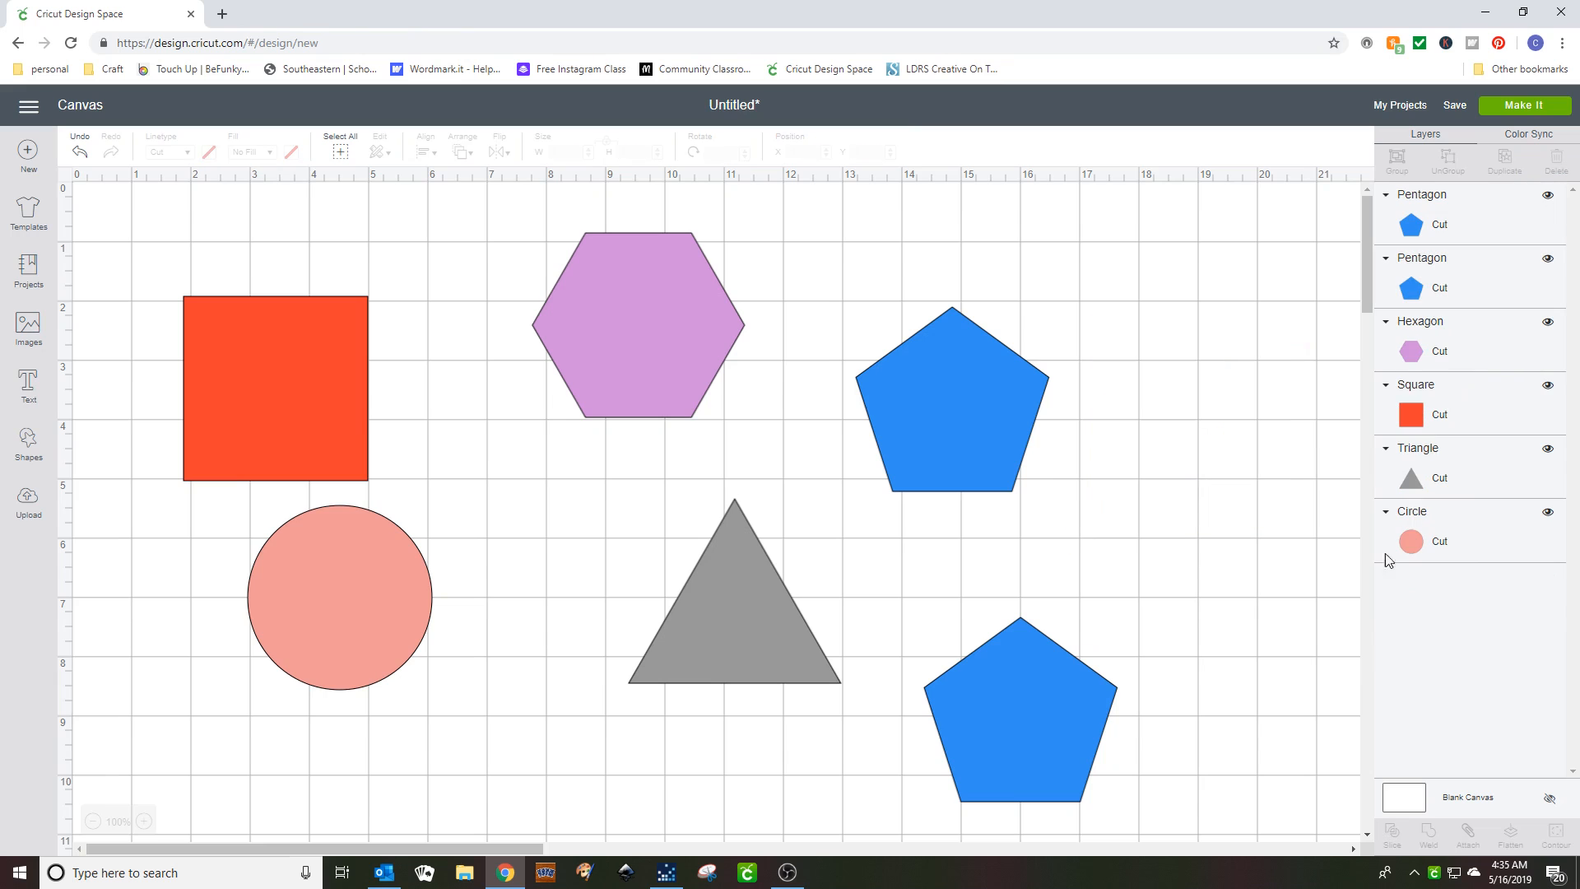
click(1518, 215)
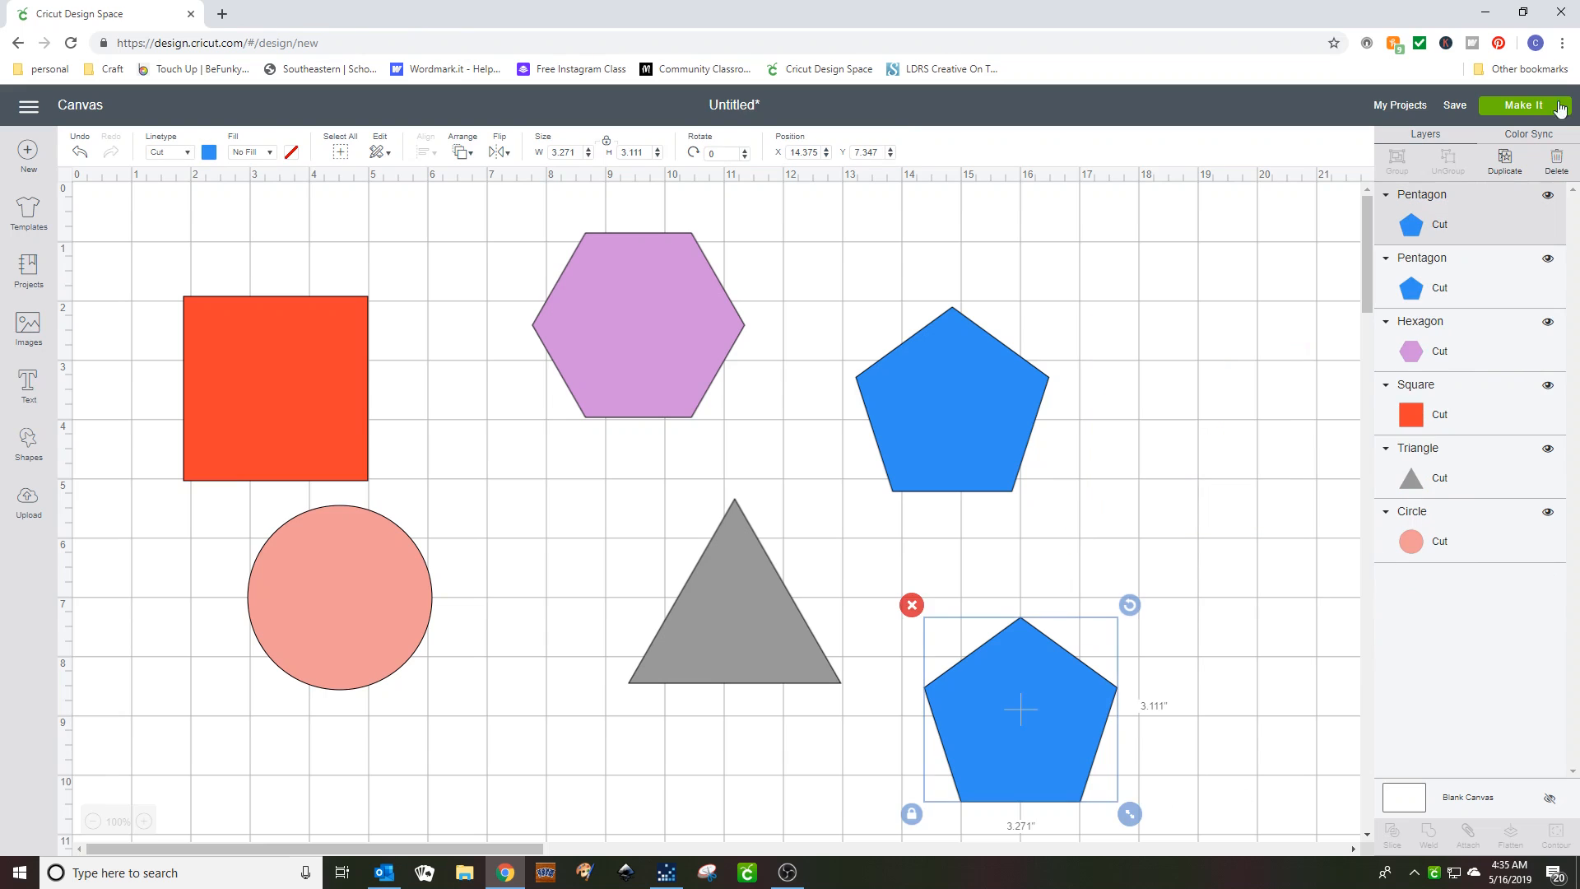
click(1547, 165)
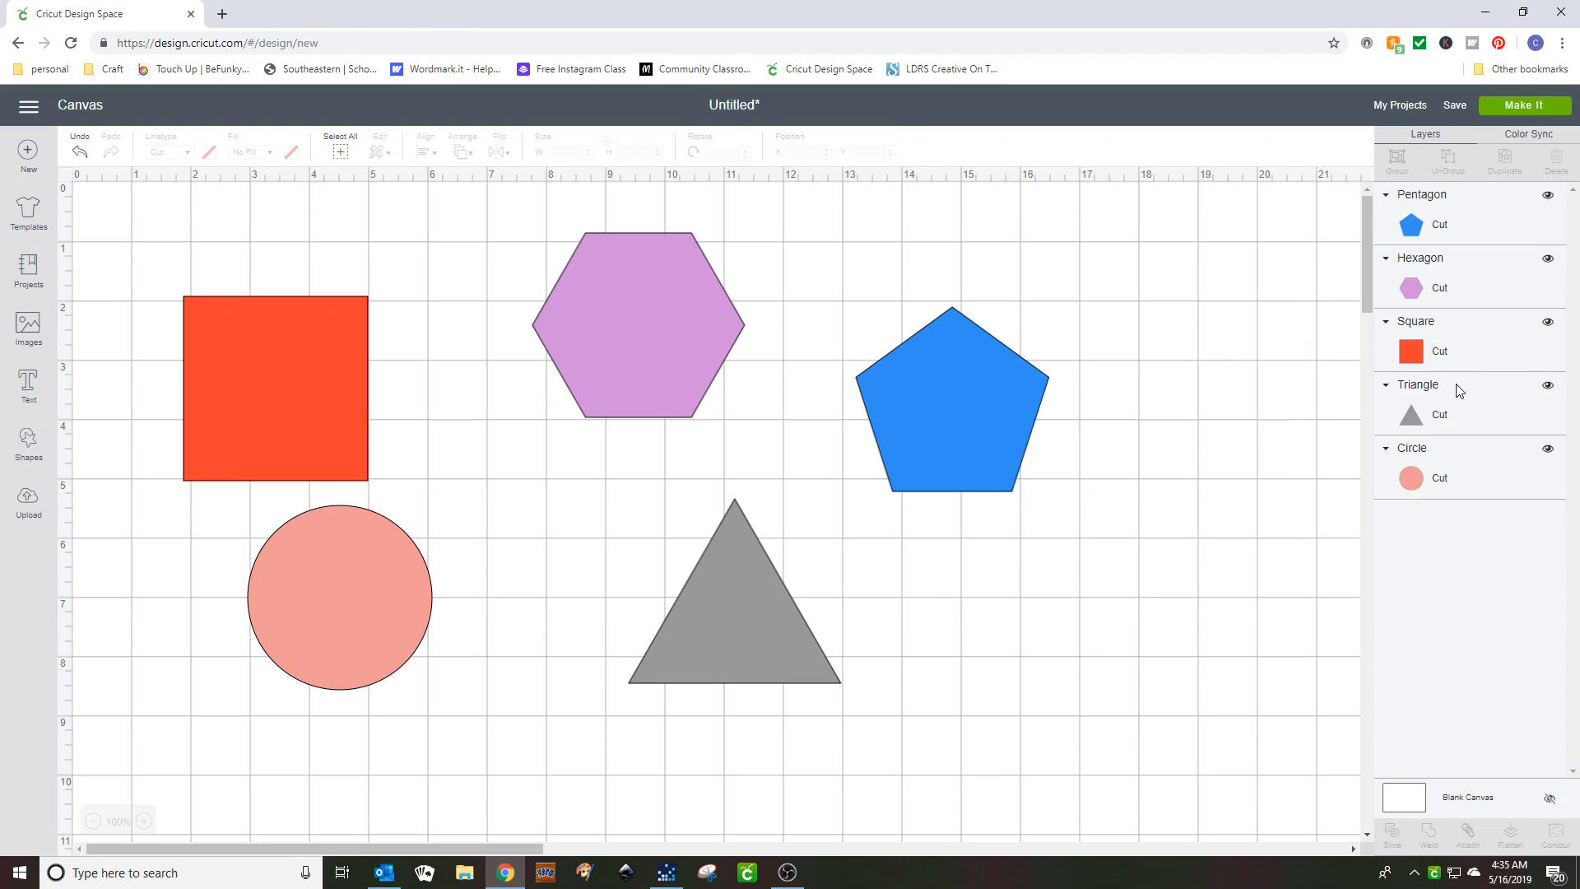
Step: Use Color Sync to match the circle to the triangle's grey and the square and hexagon to the pentagon's blue
click(1530, 141)
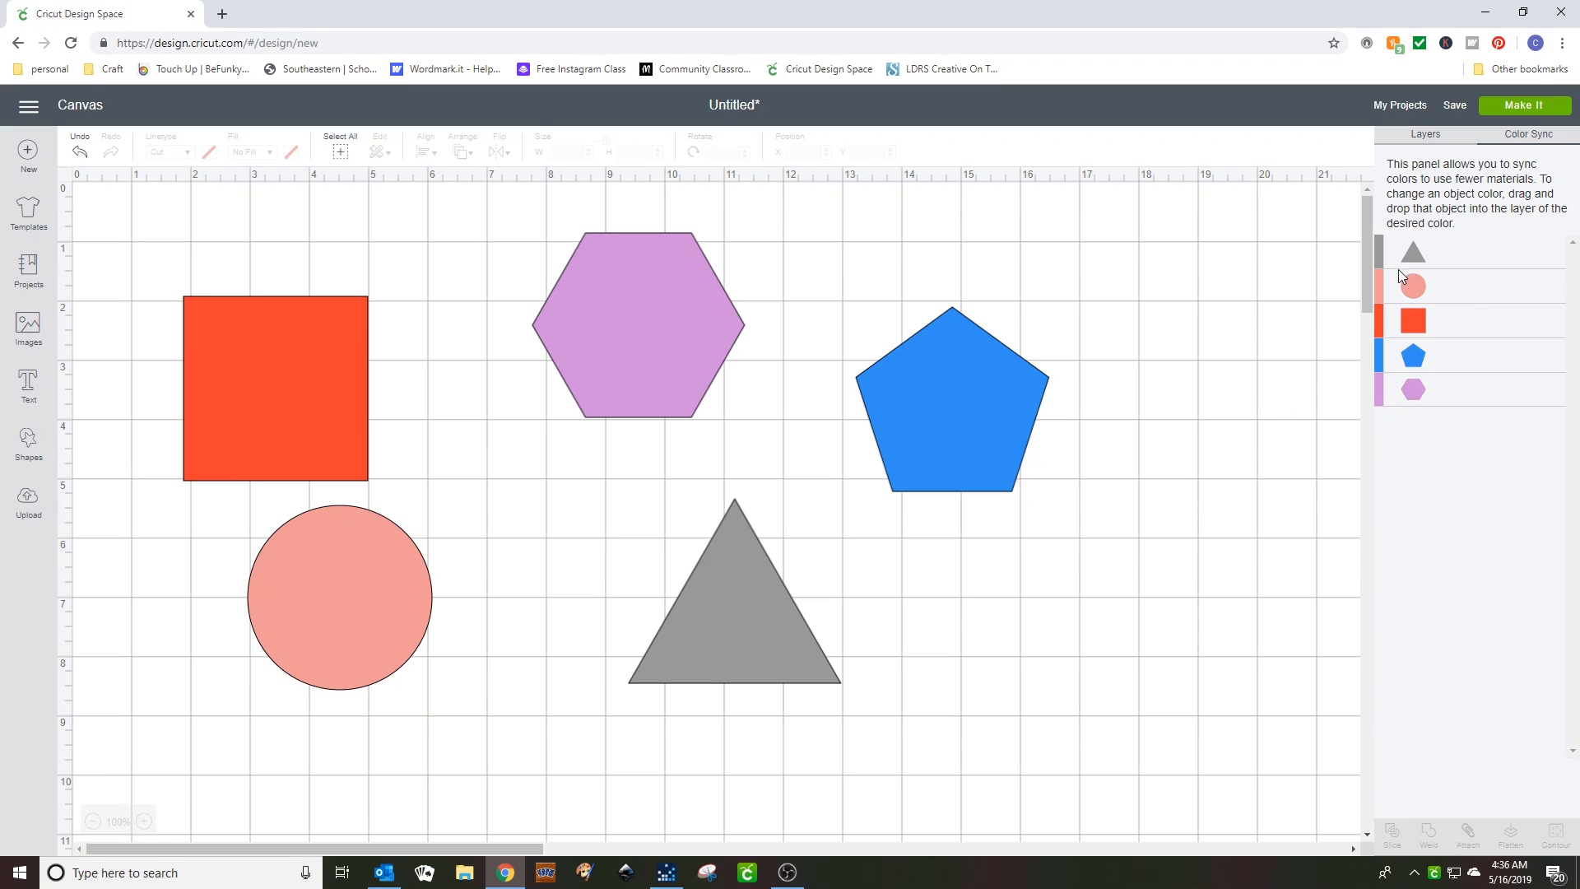
drag(1403, 296, 1481, 289)
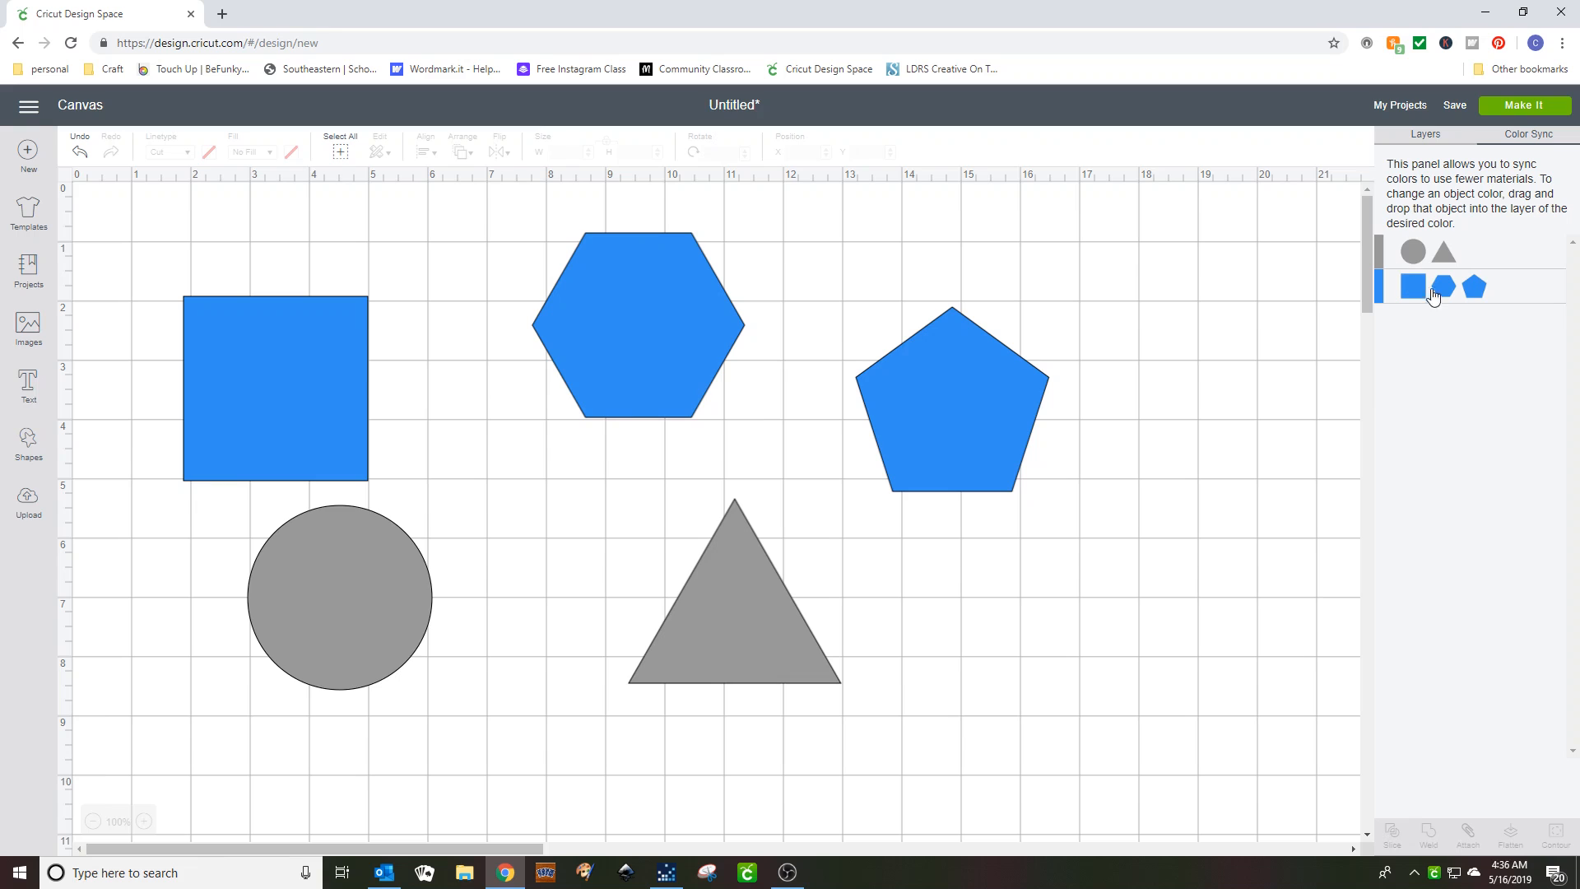
Step: Change the square's material color to red-orange and return to the layers list
click(195, 314)
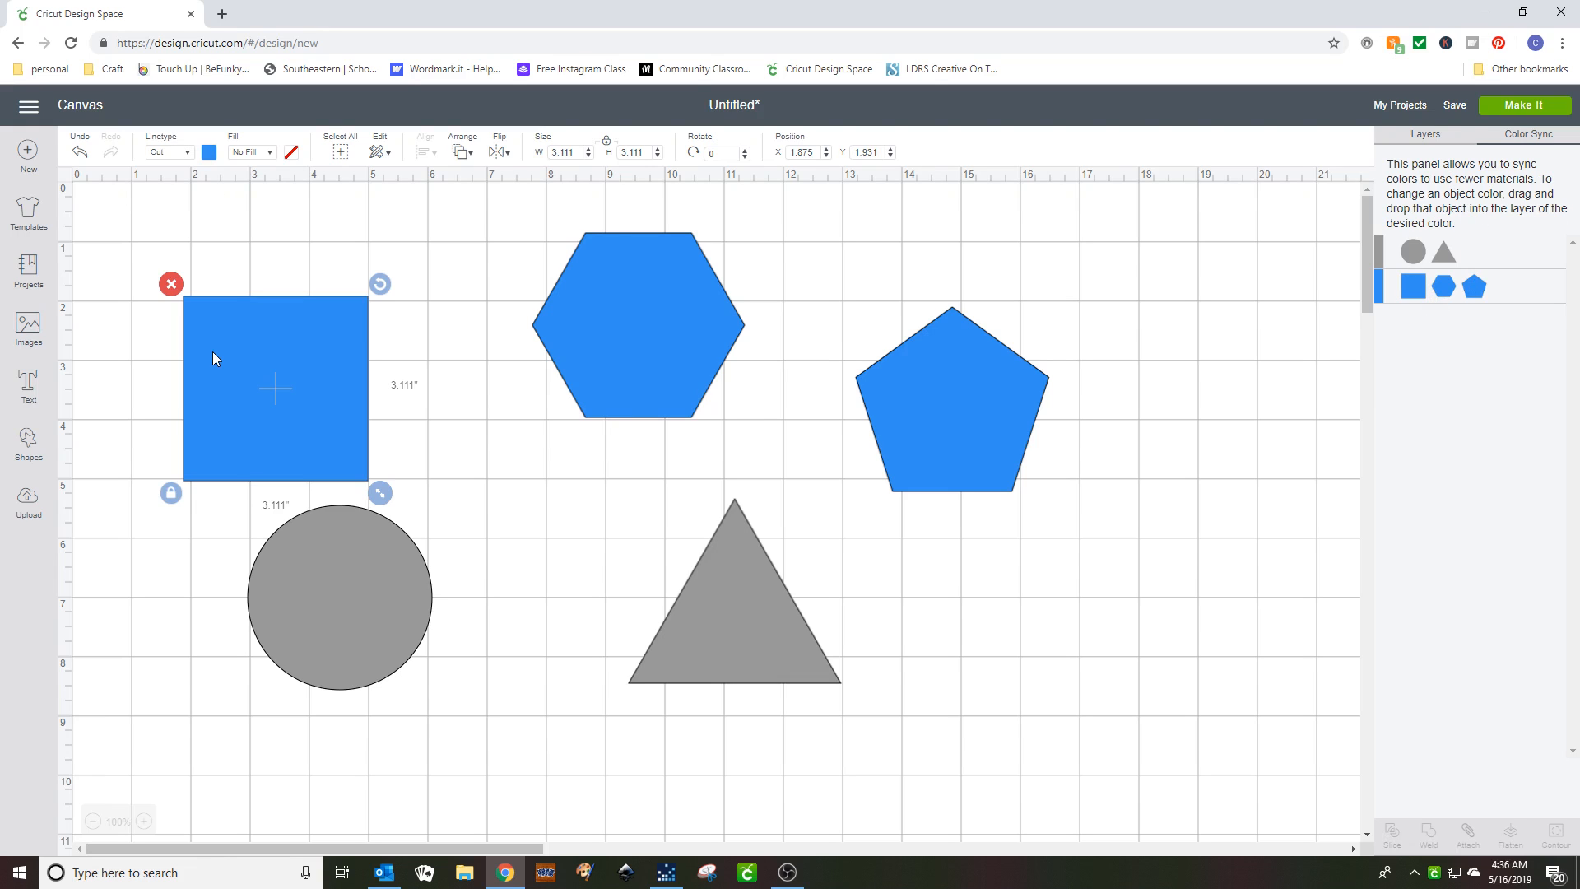
click(208, 152)
click(226, 262)
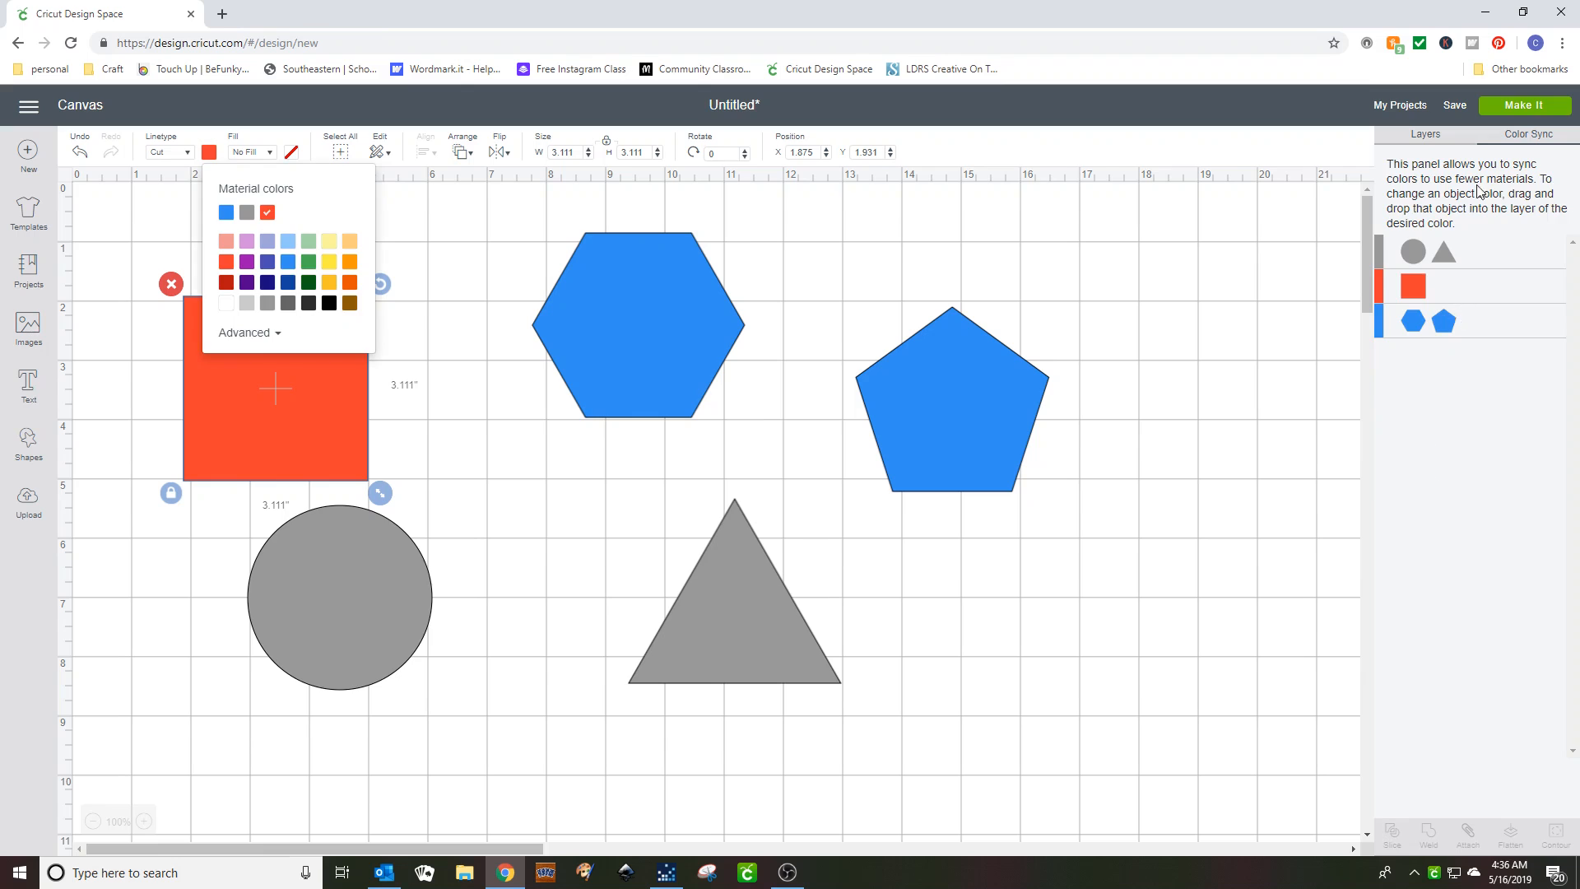
click(1425, 134)
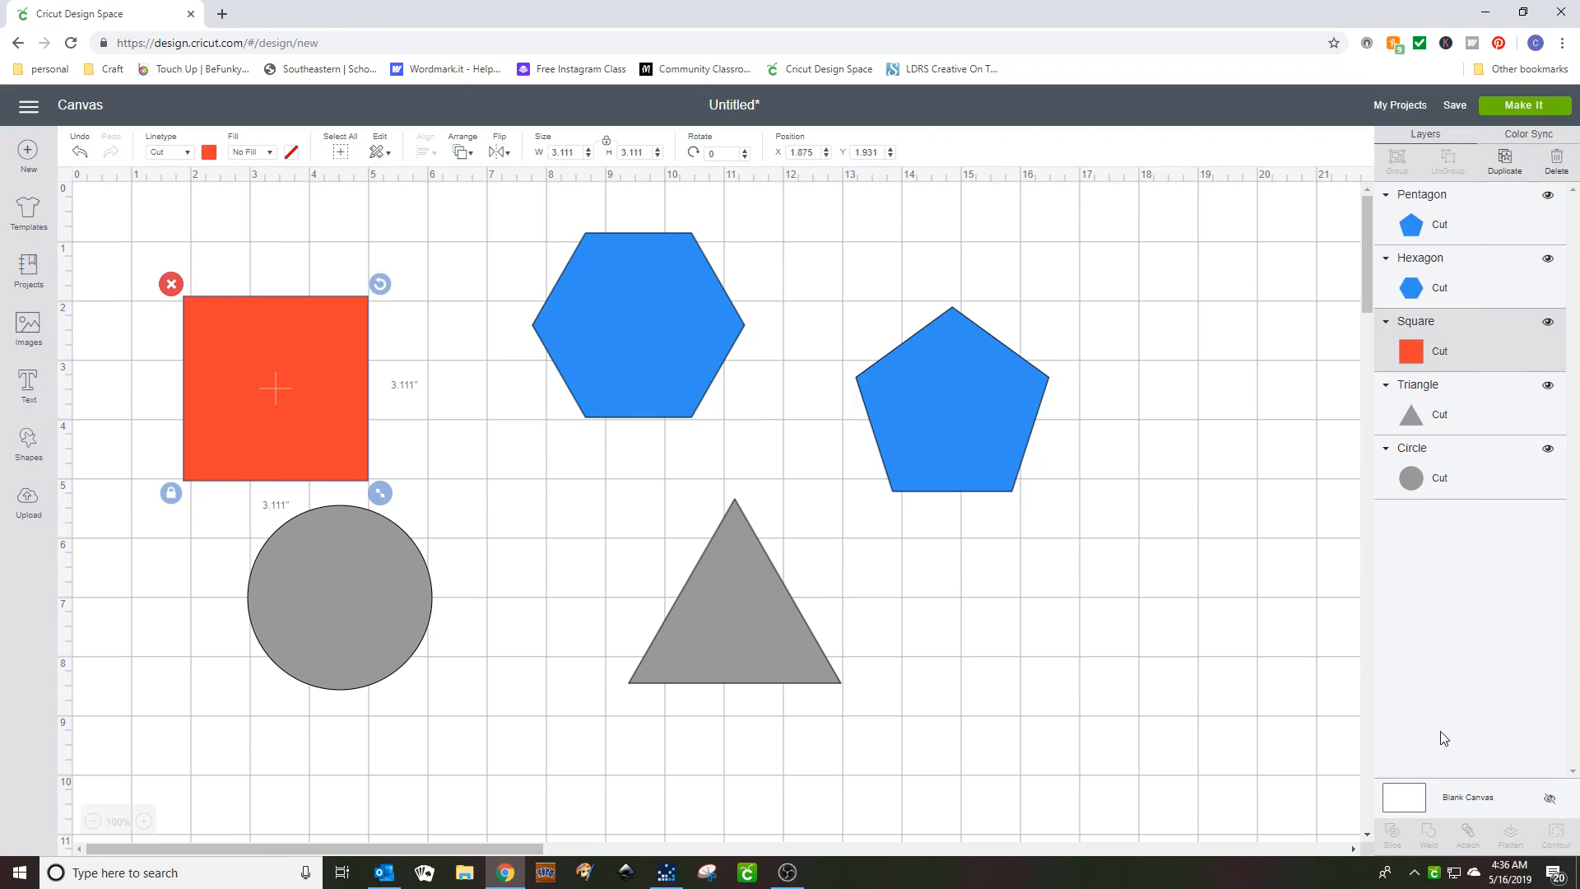